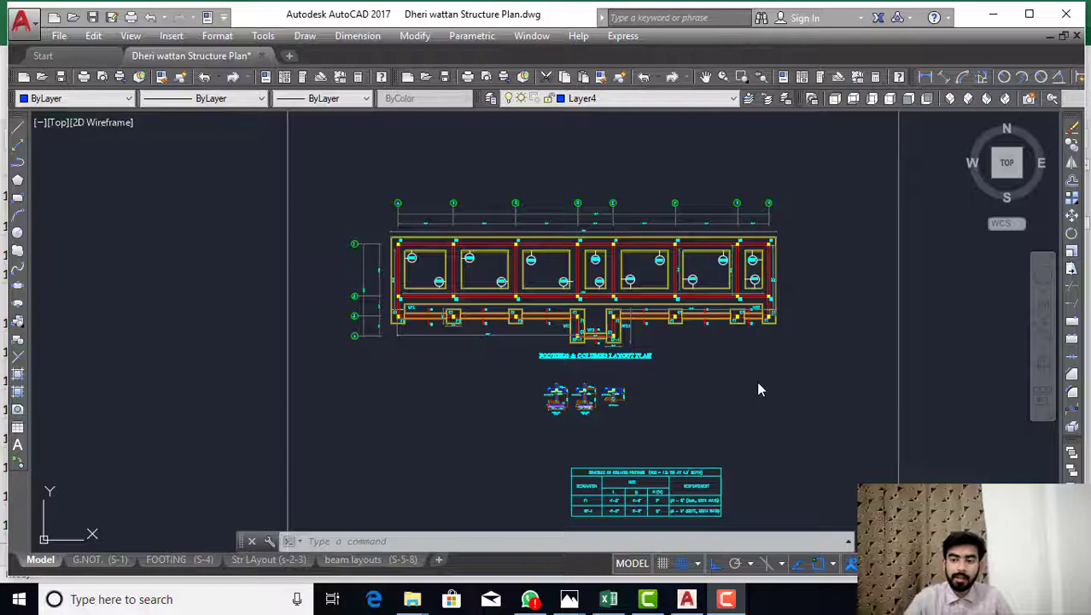
# Switch to Excel and scroll the BOQ Civil sheet to the ground-floor Floor Slab and Stair Void rows
pyautogui.scroll(-5, 637, 324)
pyautogui.scroll(5, 636, 324)
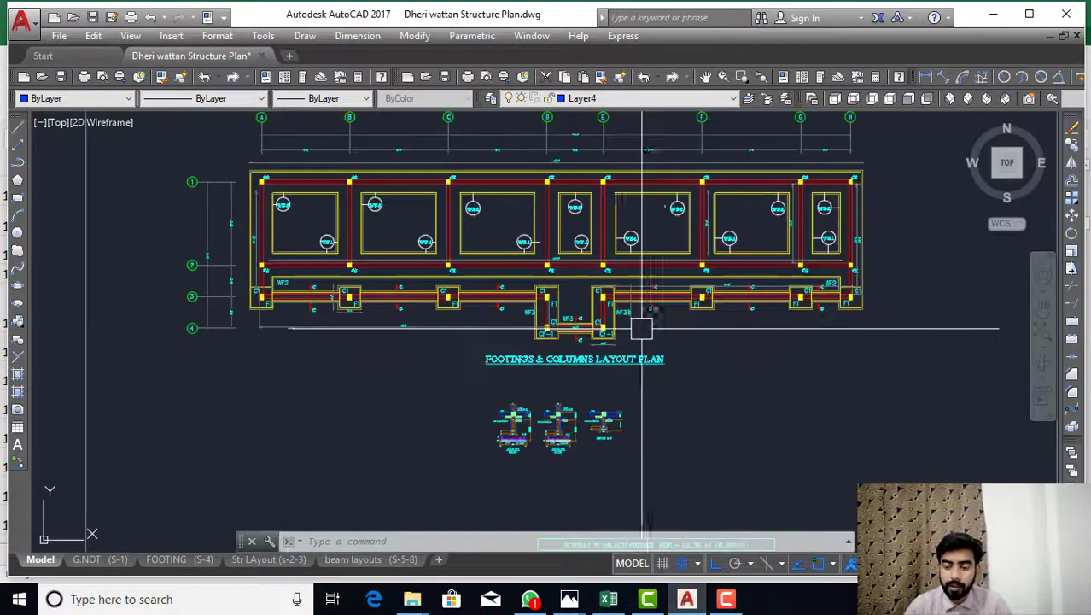
pyautogui.click(609, 598)
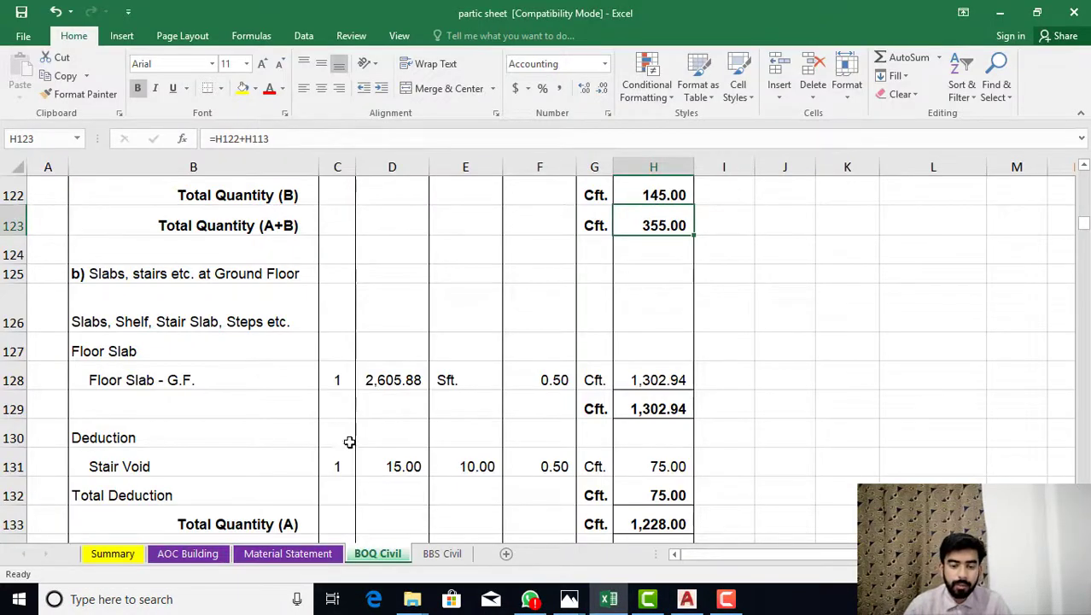
pyautogui.scroll(2, 107, 394)
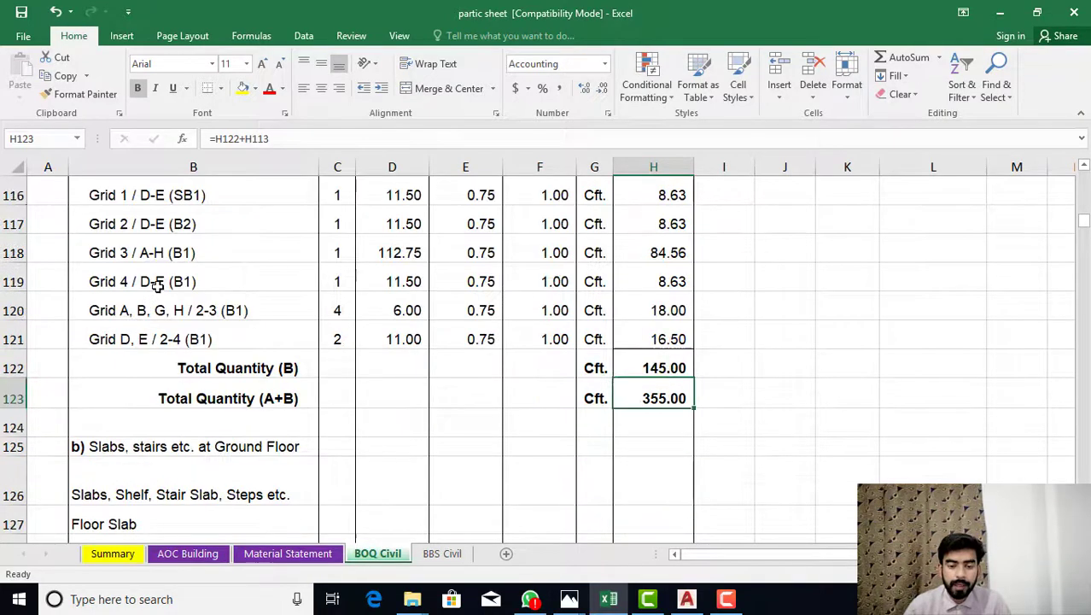
pyautogui.scroll(2, 158, 286)
pyautogui.click(202, 408)
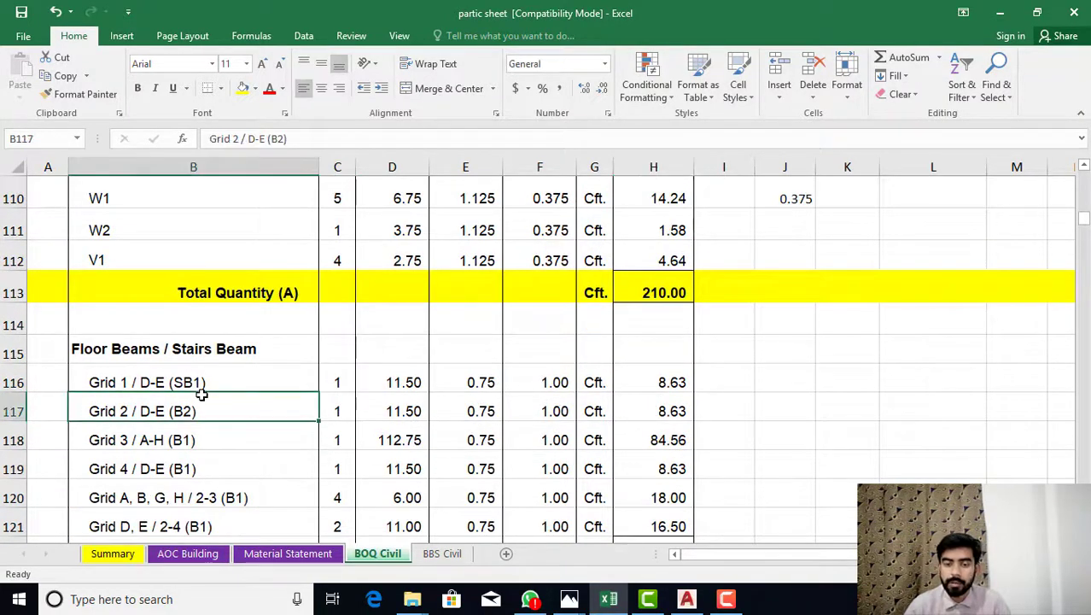
pyautogui.scroll(-2, 256, 376)
pyautogui.scroll(-1, 150, 428)
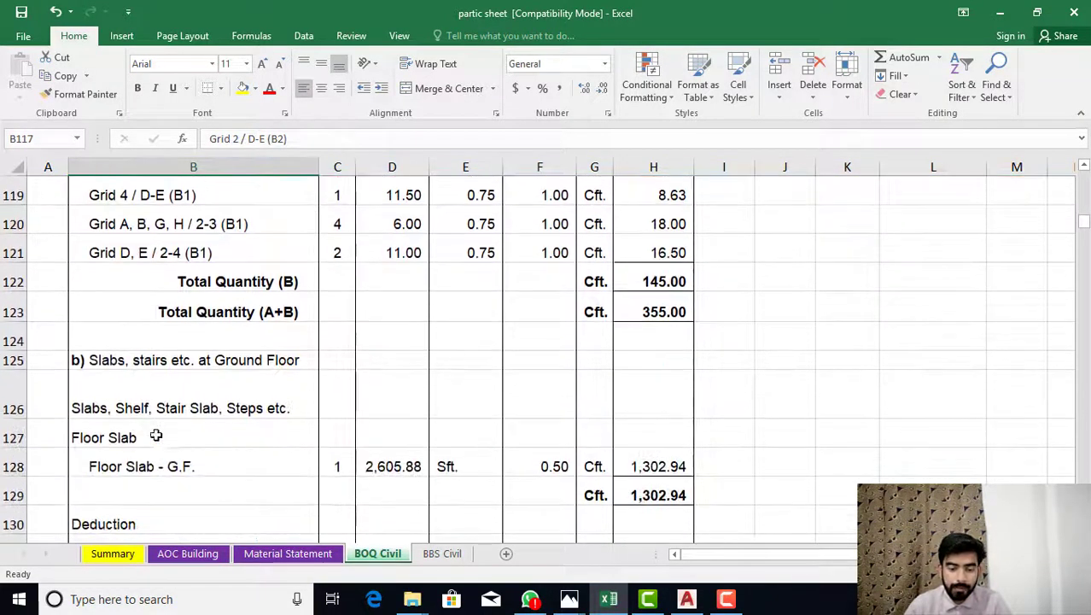
pyautogui.click(150, 429)
pyautogui.scroll(-1, 150, 428)
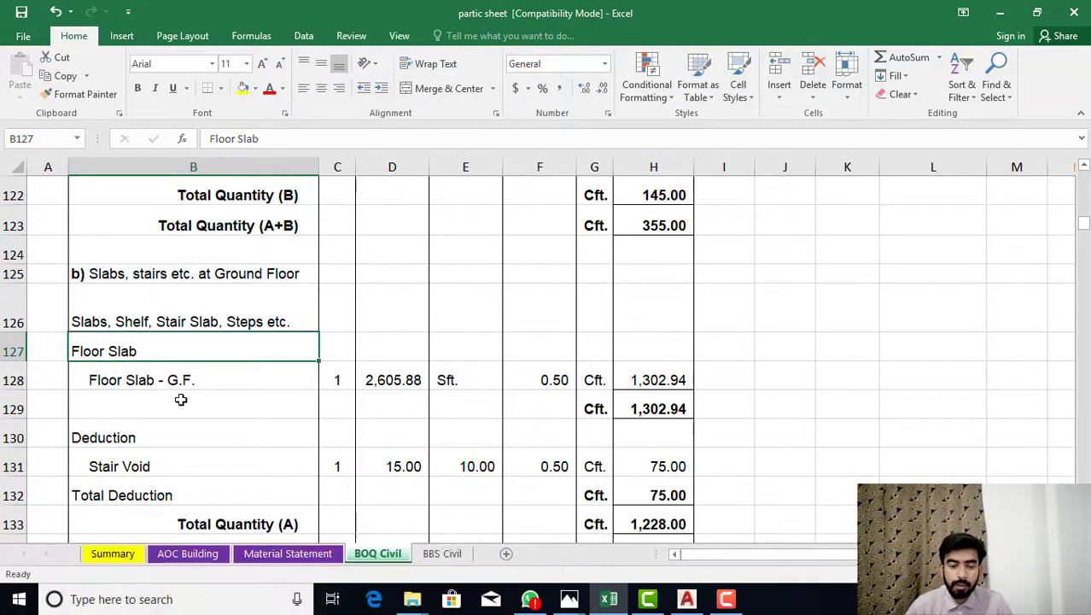
# Check the Floor Slab - G.F. area (D128), 0.5 thickness (F128) and H128 quantity formula, then return to AutoCAD
pyautogui.scroll(1, 214, 344)
pyautogui.scroll(-1, 163, 351)
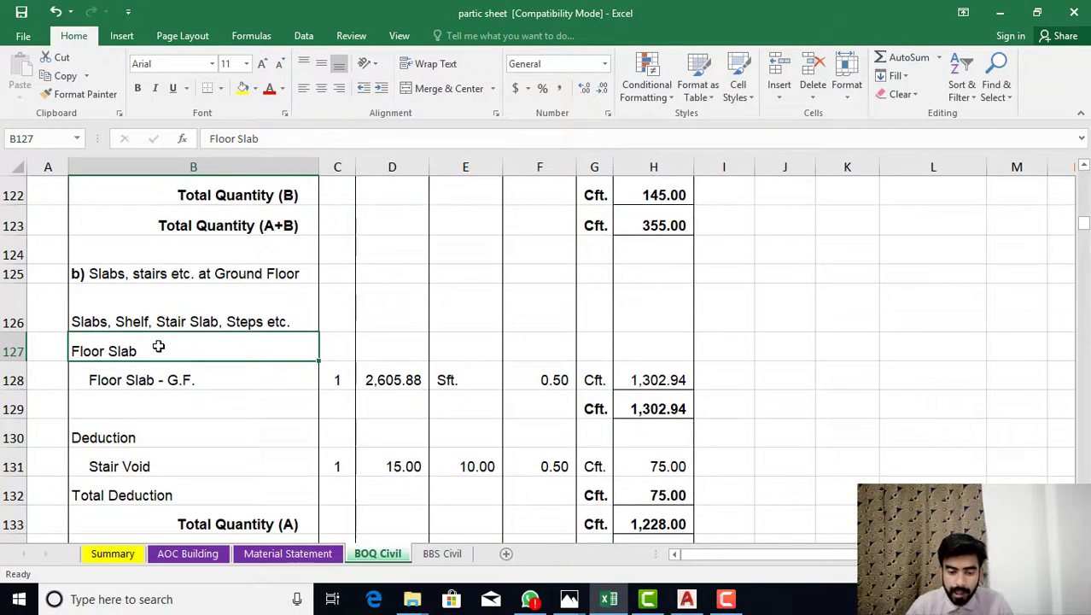
pyautogui.click(137, 379)
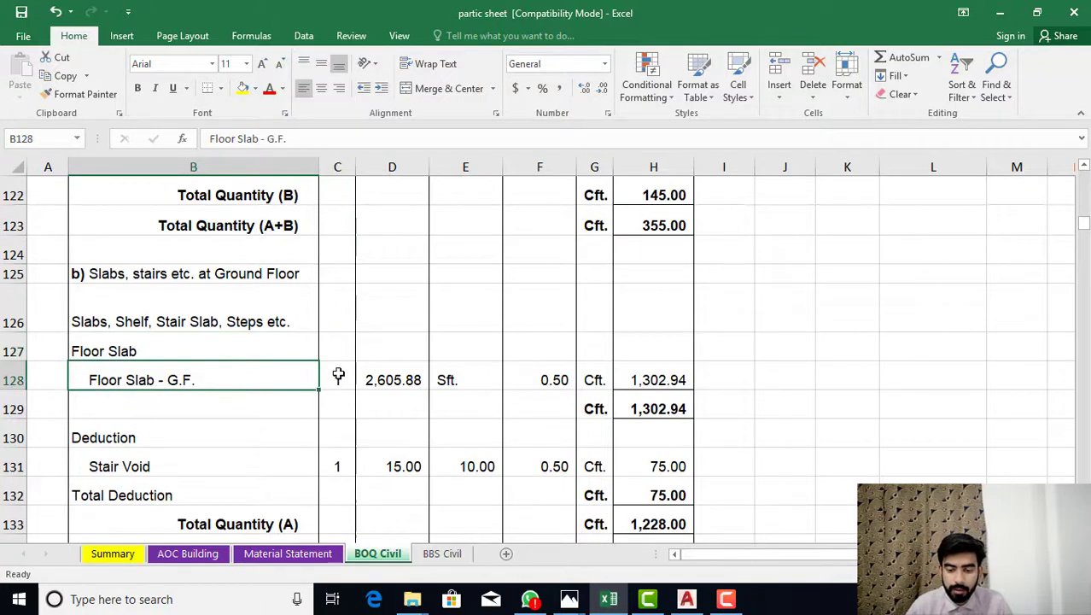
pyautogui.click(371, 379)
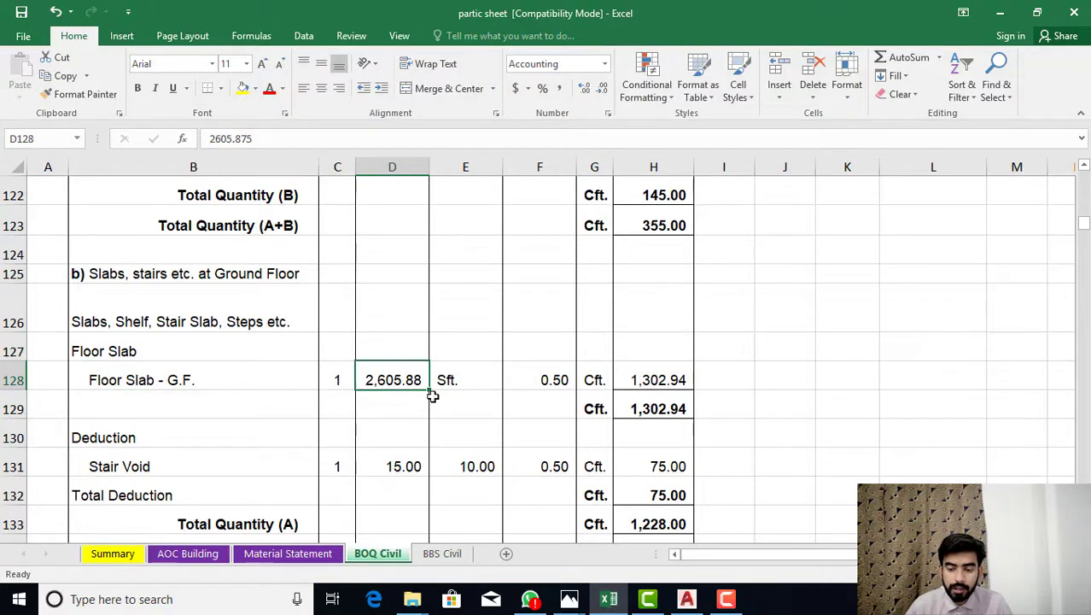
pyautogui.click(549, 377)
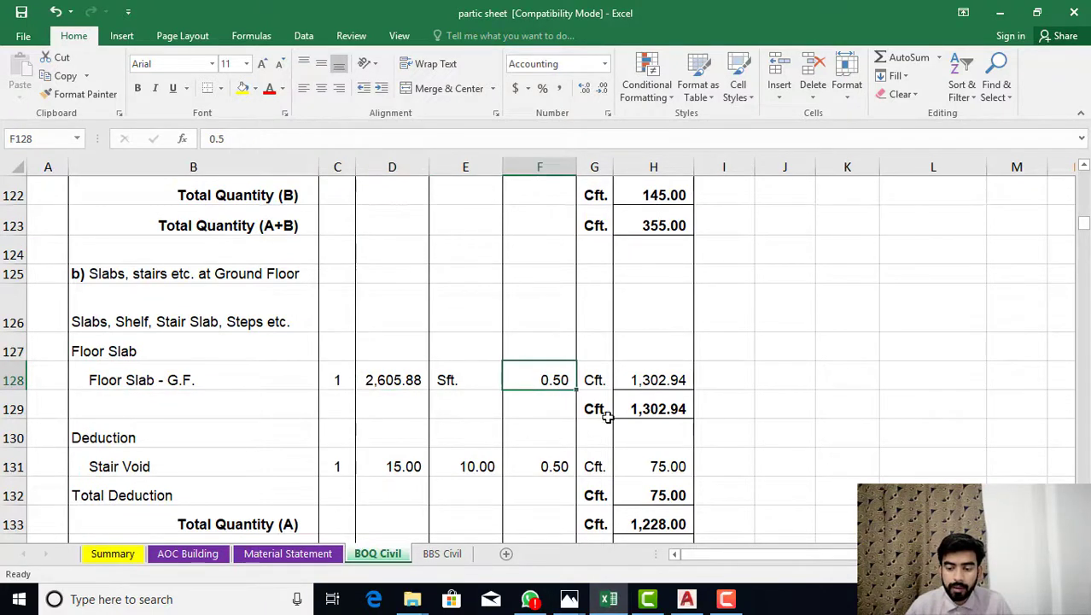
pyautogui.click(666, 383)
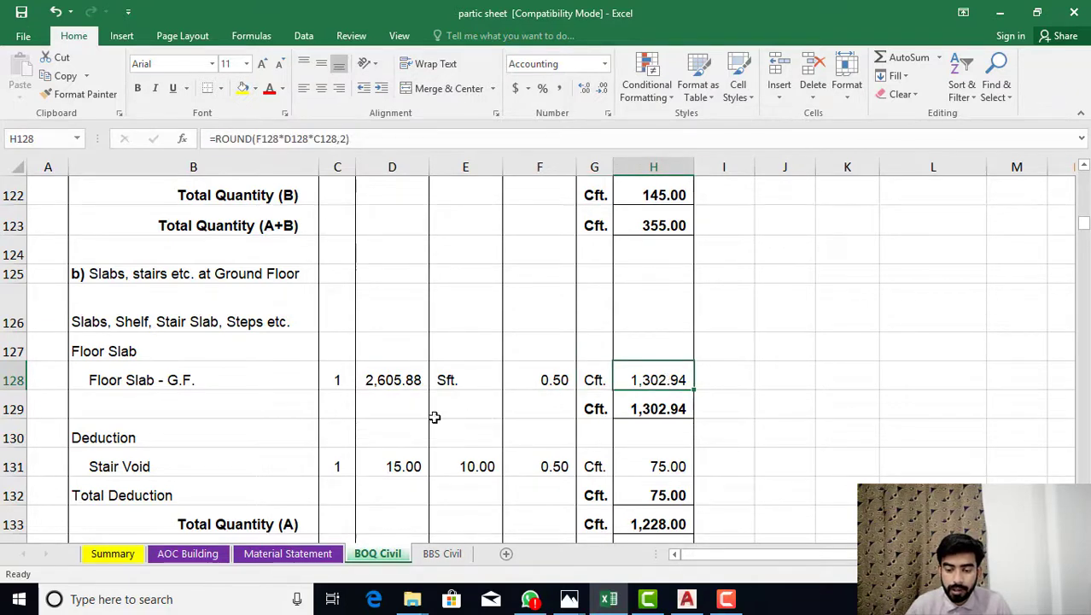
pyautogui.click(687, 599)
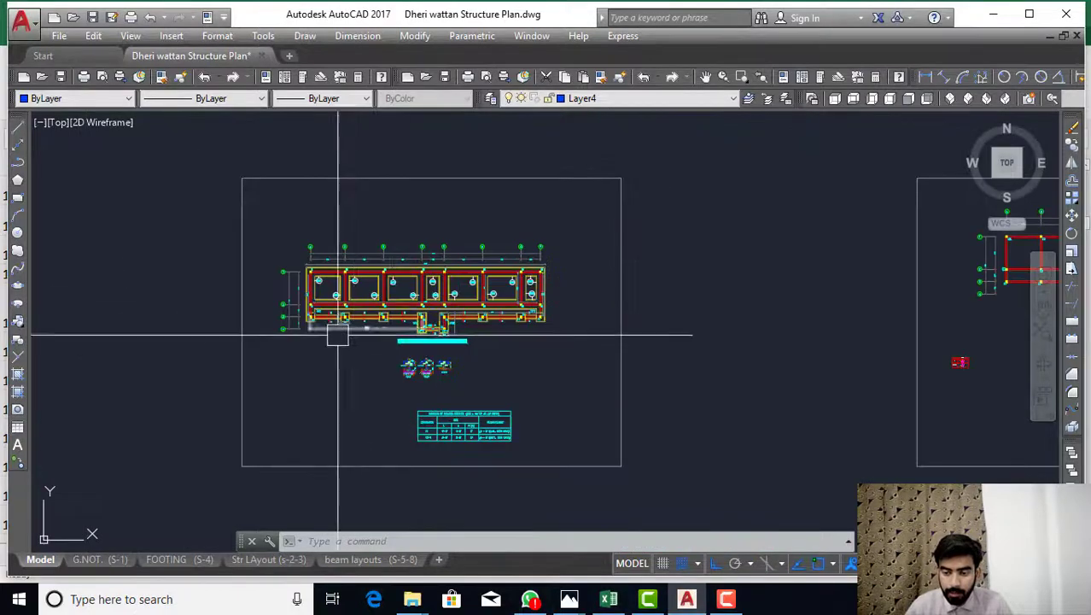
pyautogui.scroll(-3, 390, 354)
pyautogui.scroll(3, 341, 298)
pyautogui.scroll(2, 286, 256)
pyautogui.scroll(3, 208, 302)
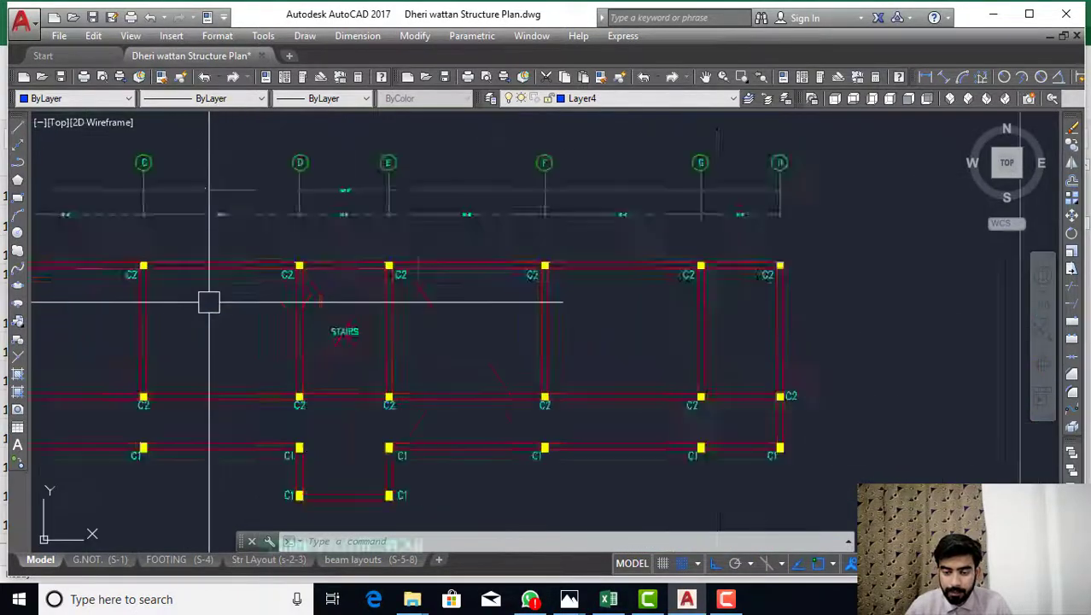
pyautogui.scroll(-3, 485, 285)
pyautogui.scroll(-1, 409, 326)
pyautogui.scroll(2, 685, 314)
pyautogui.scroll(-2, 601, 304)
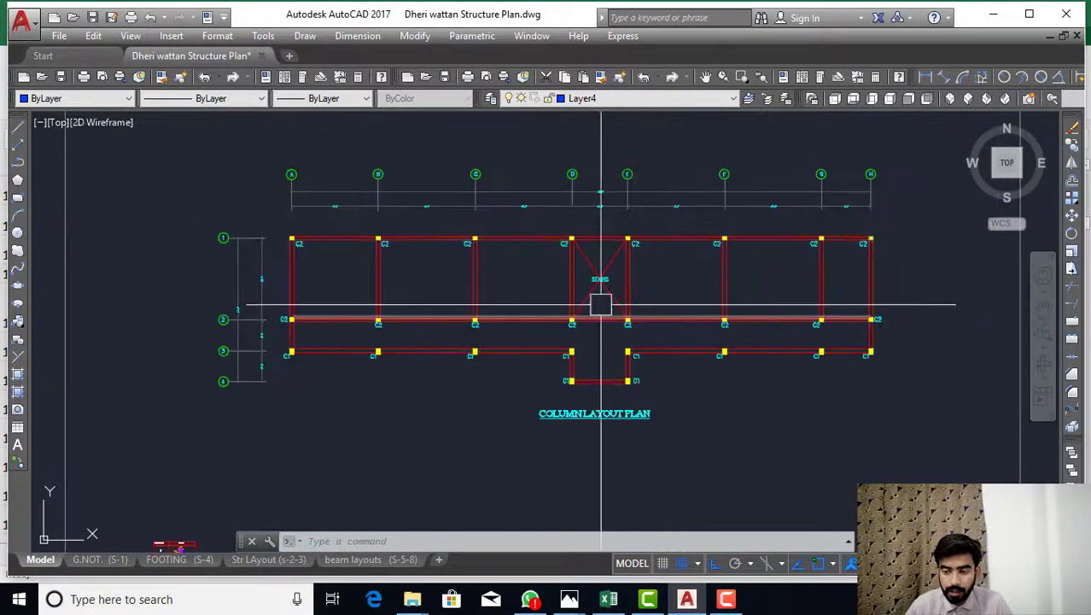
pyautogui.scroll(-5, 601, 304)
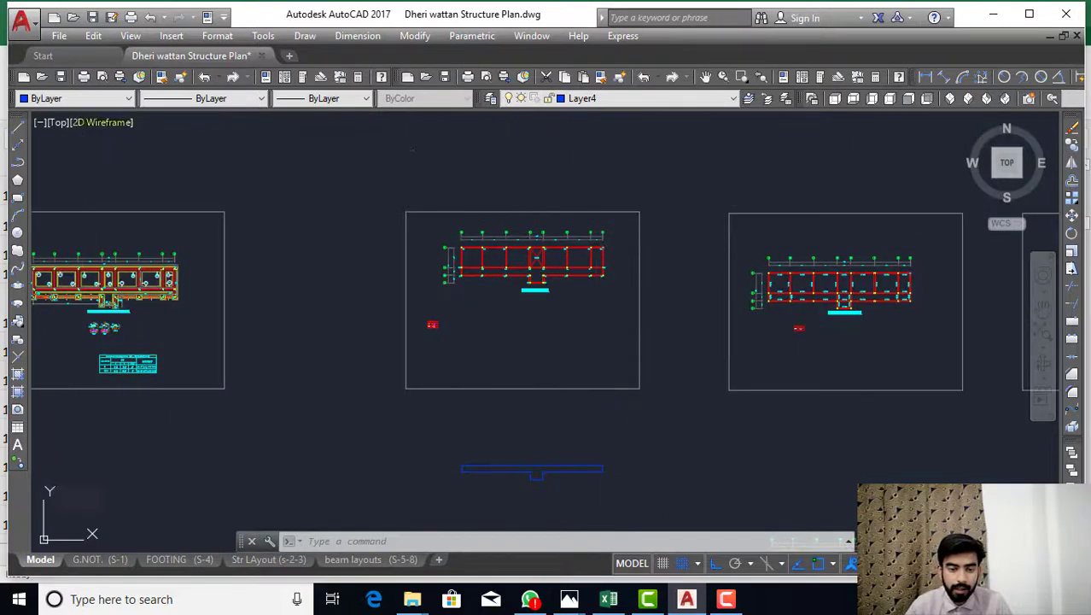
# Start a polyline at an outer column corner and pick the next outer column corners around the slab
pyautogui.click(18, 144)
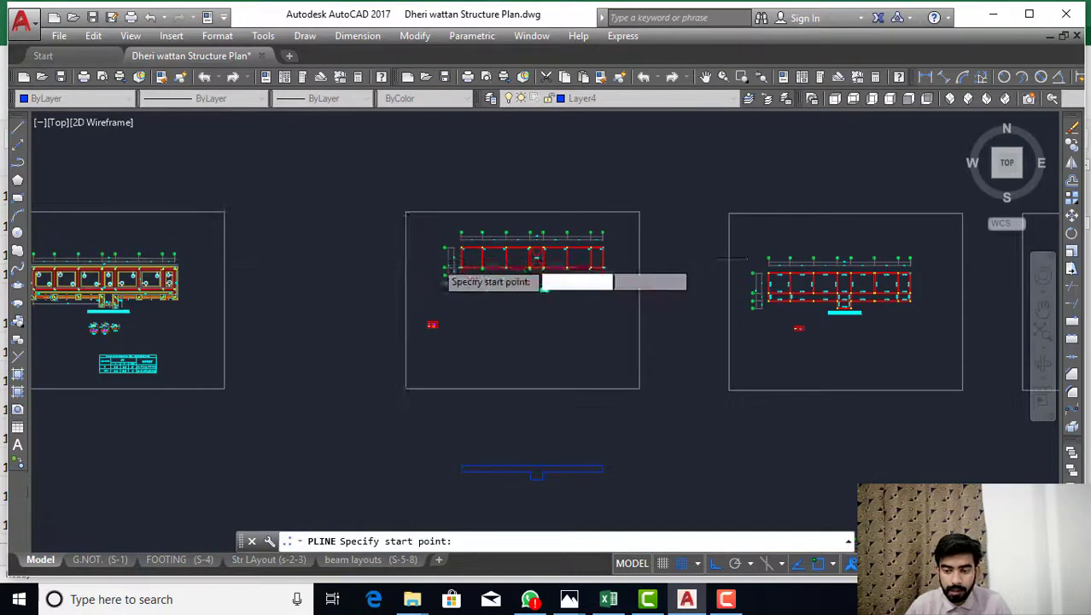
pyautogui.scroll(5, 436, 261)
pyautogui.scroll(3, 418, 171)
pyautogui.scroll(2, 404, 158)
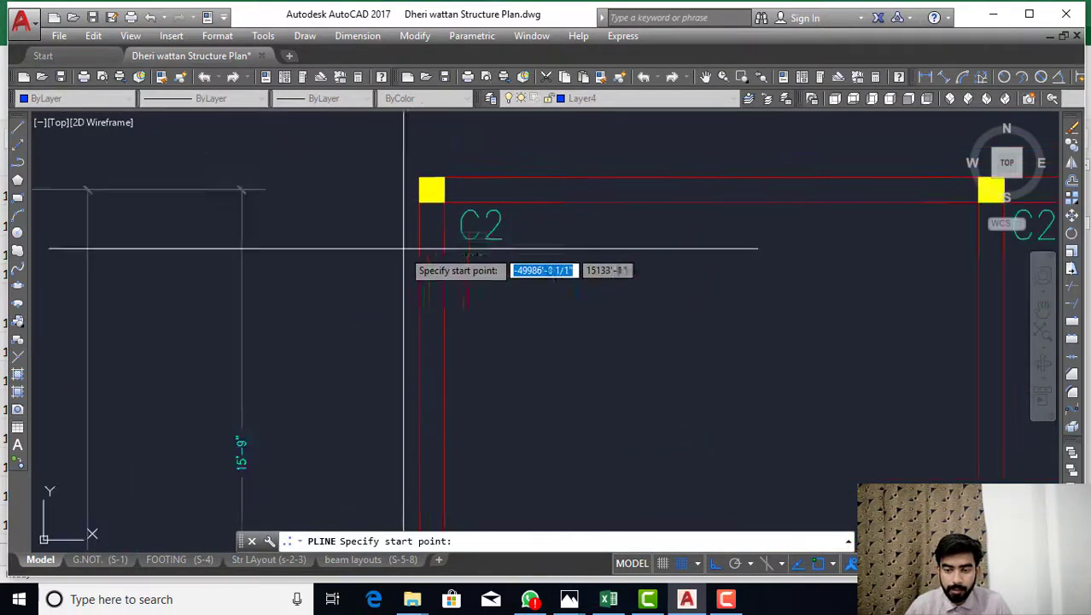
pyautogui.click(420, 177)
pyautogui.scroll(-5, 407, 154)
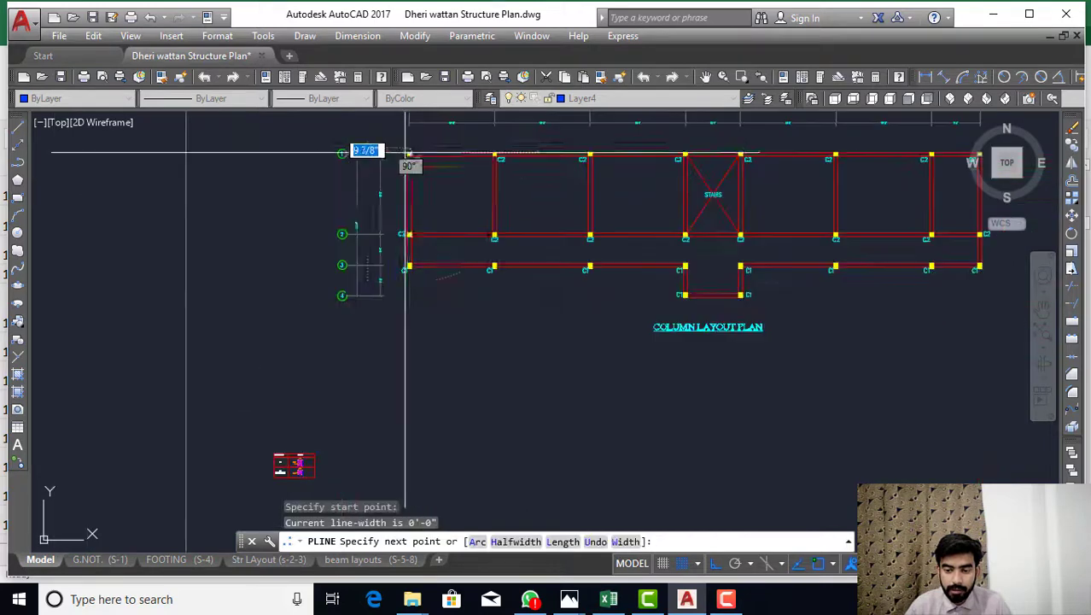
pyautogui.scroll(3, 414, 255)
pyautogui.scroll(3, 376, 261)
pyautogui.scroll(2, 312, 298)
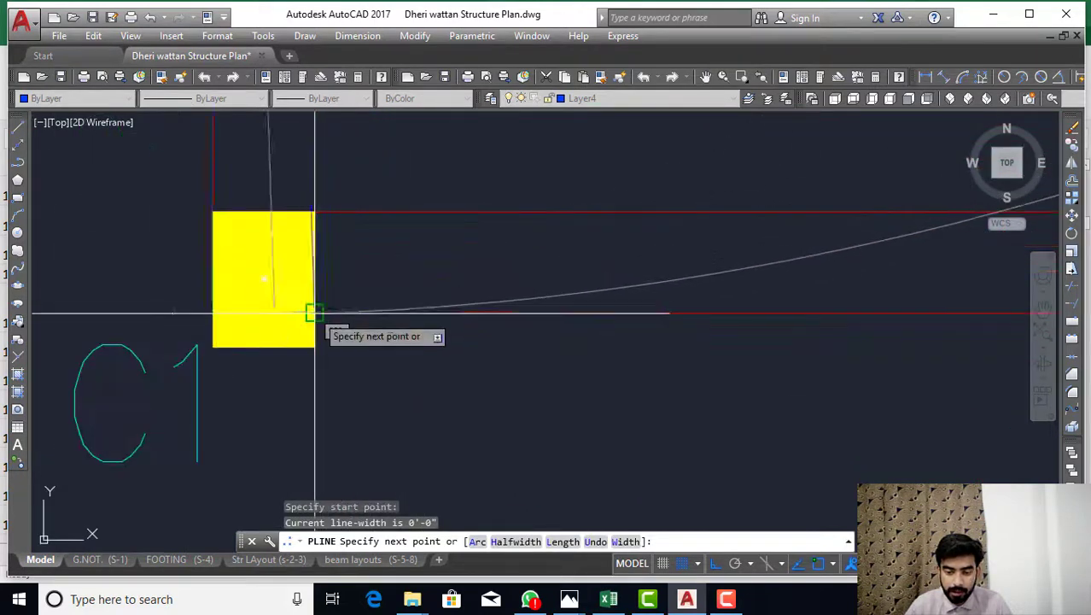
pyautogui.click(215, 314)
pyautogui.scroll(-5, 191, 335)
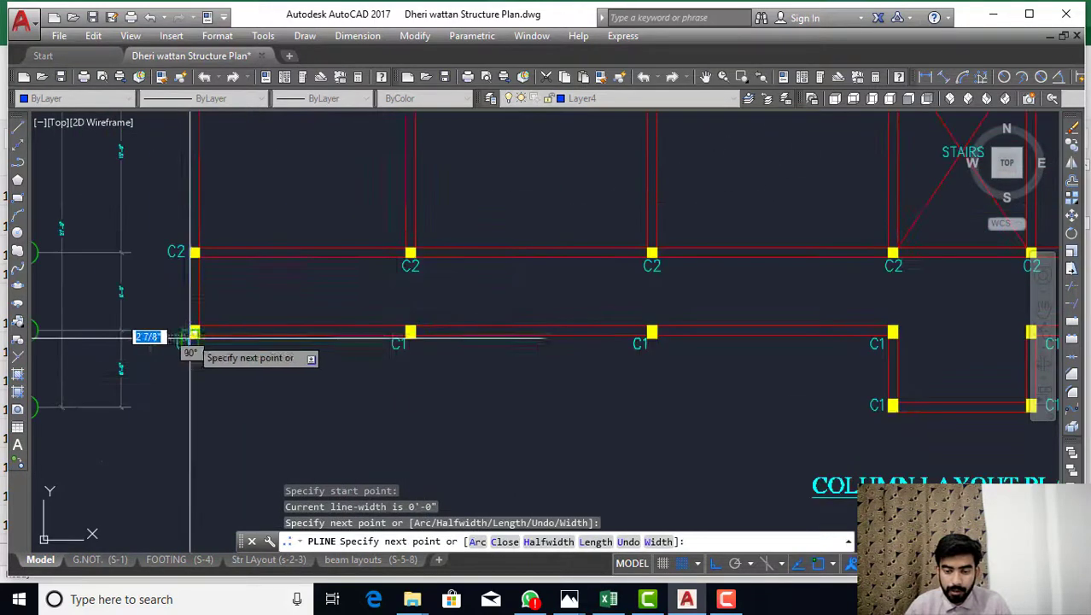
pyautogui.scroll(-2, 370, 312)
pyautogui.scroll(3, 714, 251)
pyautogui.scroll(2, 641, 230)
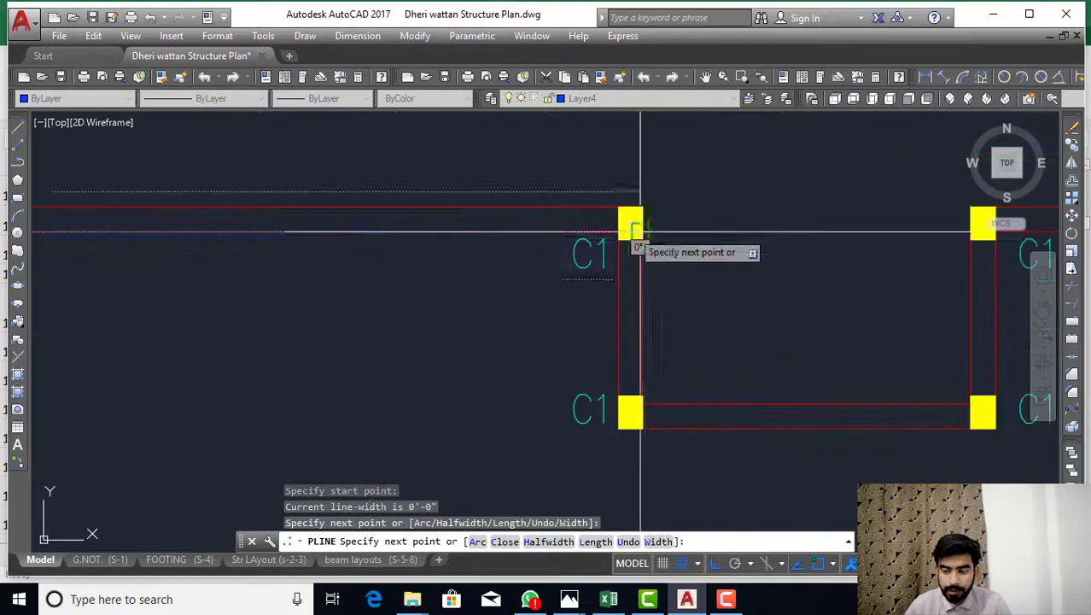
pyautogui.scroll(3, 639, 230)
pyautogui.click(580, 133)
pyautogui.scroll(-5, 598, 229)
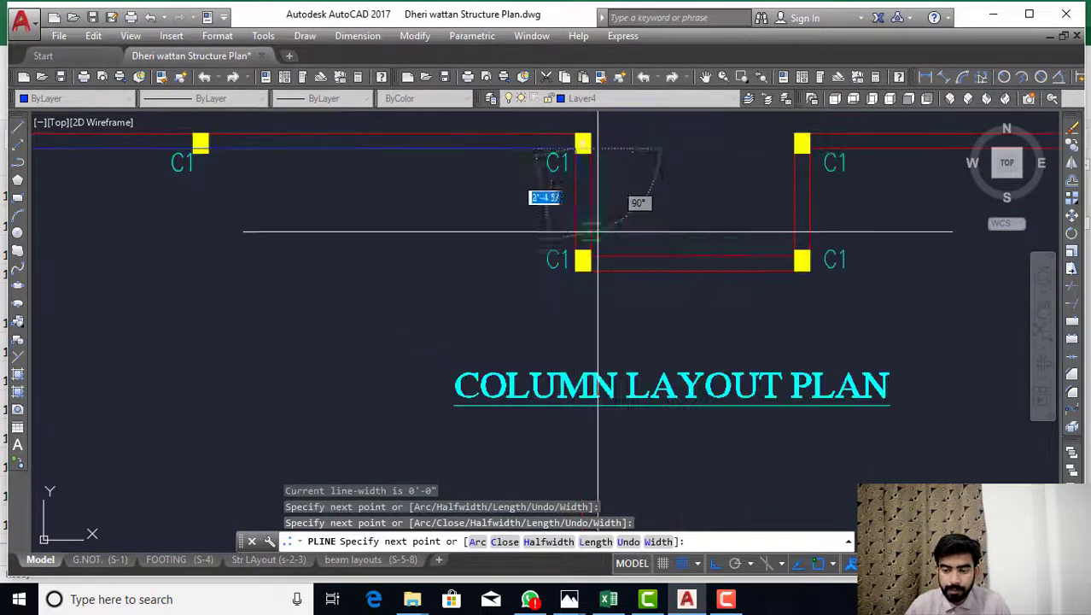
pyautogui.scroll(5, 589, 238)
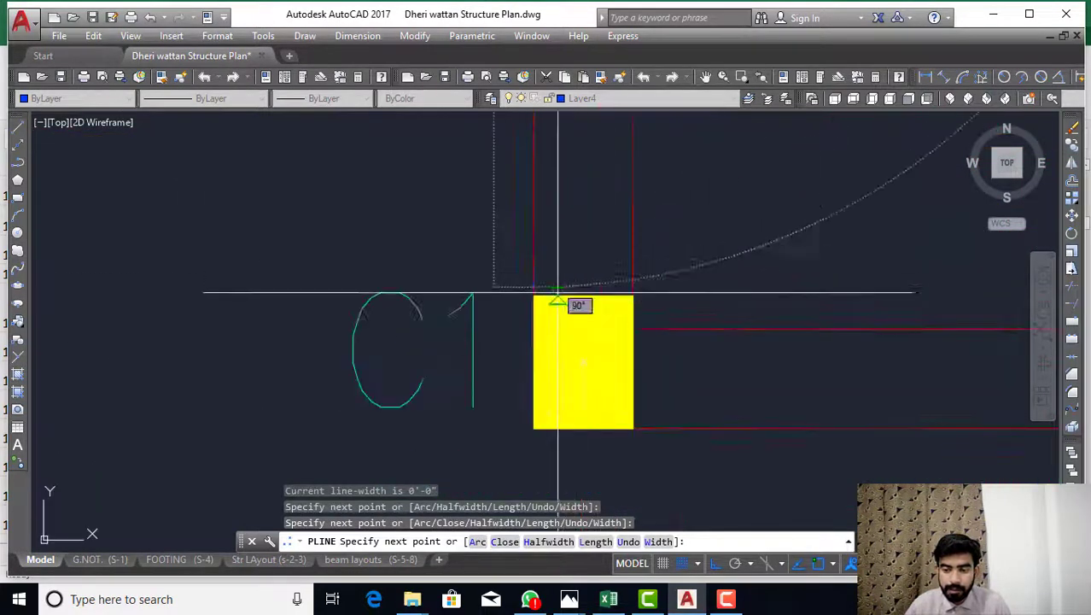
pyautogui.click(534, 428)
# Pick the remaining outer column corners and finish the slab outline polyline
pyautogui.scroll(-3, 531, 295)
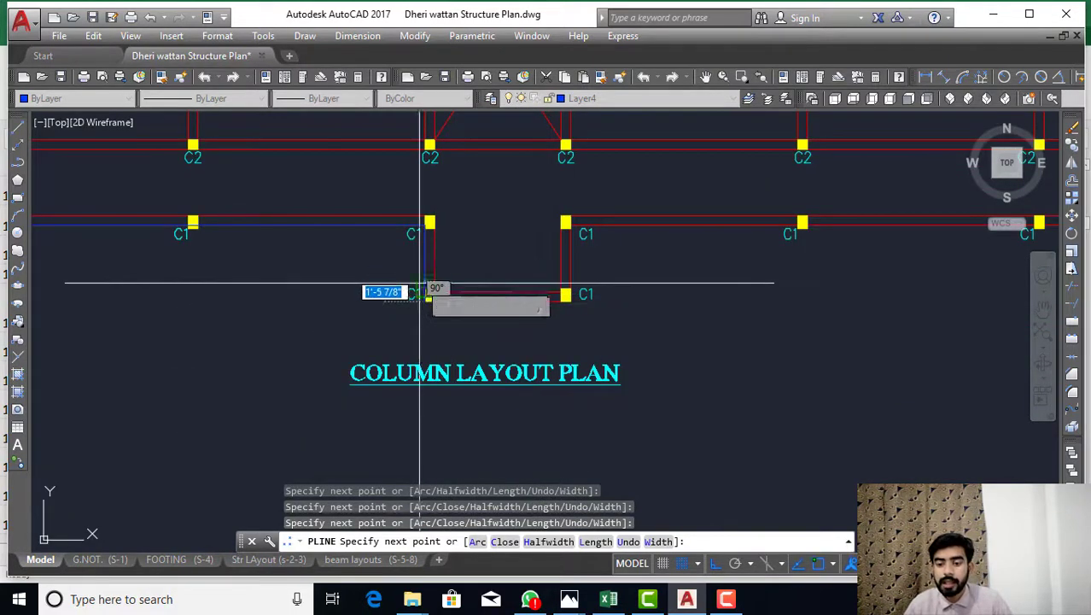
pyautogui.scroll(5, 571, 294)
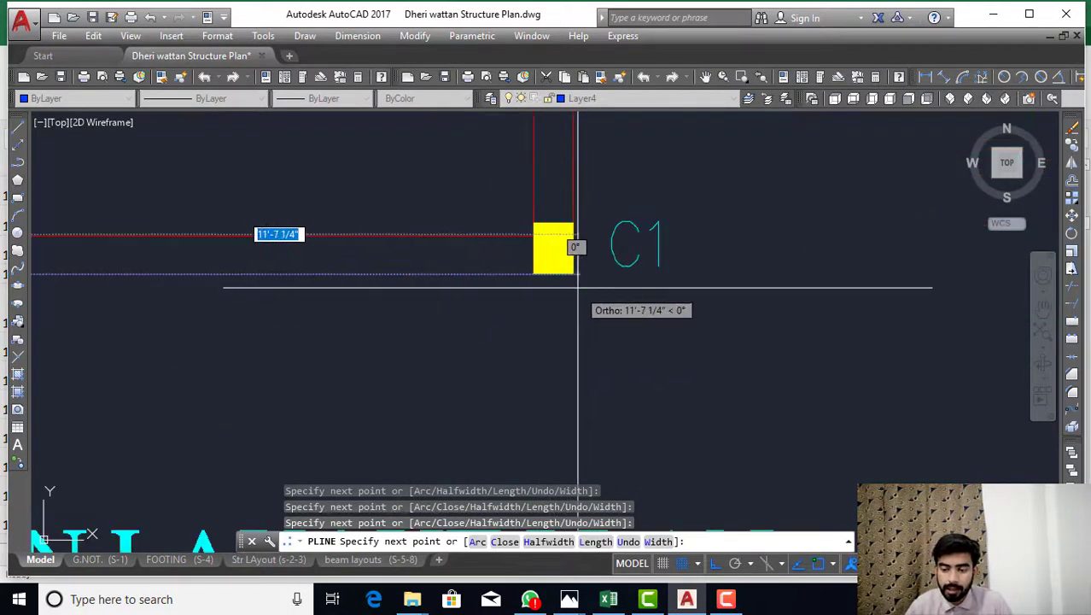
pyautogui.click(573, 272)
pyautogui.scroll(-4, 573, 271)
pyautogui.scroll(5, 567, 305)
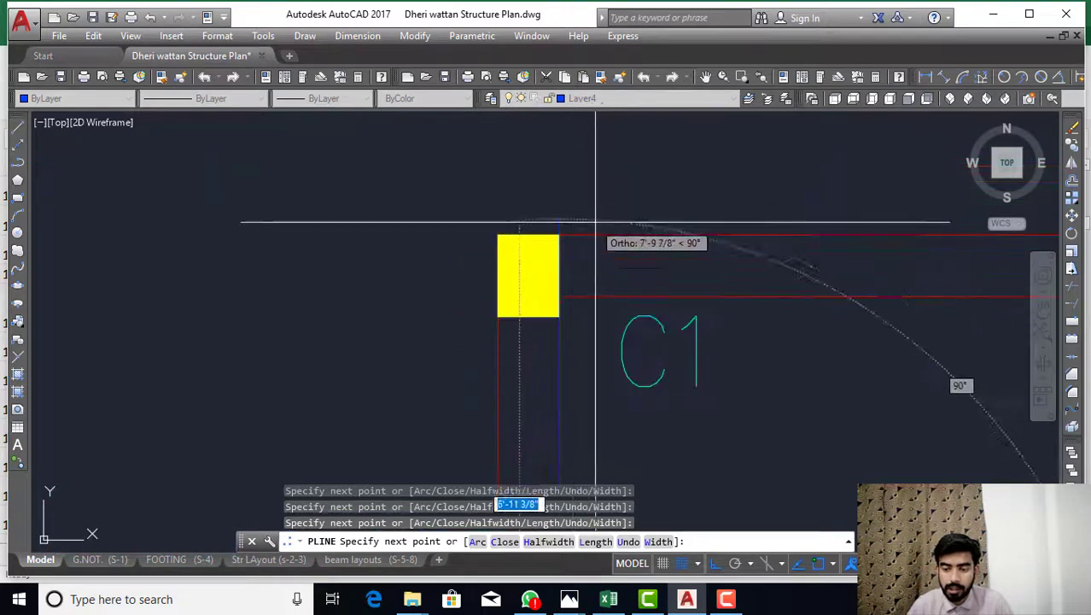
pyautogui.click(559, 296)
pyautogui.scroll(-5, 538, 307)
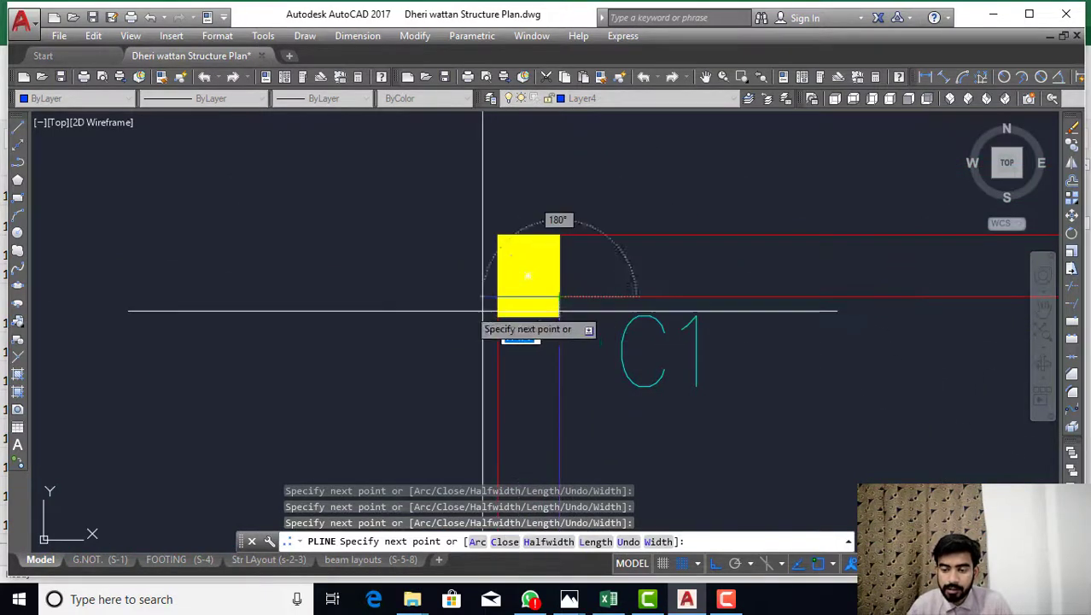
pyautogui.scroll(-3, 689, 302)
pyautogui.scroll(5, 649, 307)
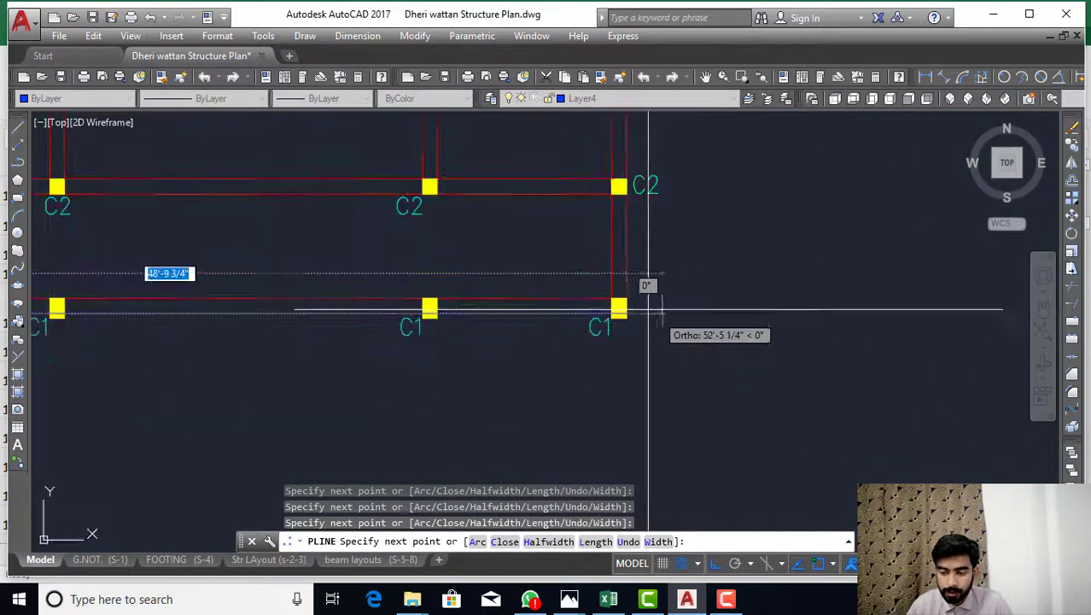
pyautogui.scroll(5, 629, 297)
pyautogui.scroll(-3, 599, 321)
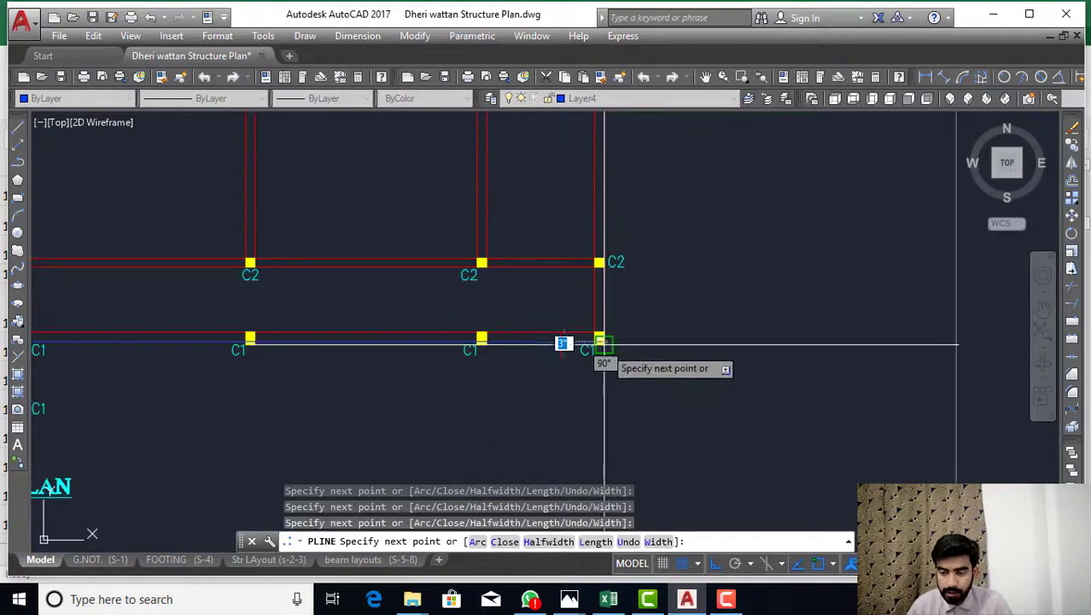
pyautogui.scroll(-2, 628, 266)
pyautogui.scroll(3, 565, 207)
pyautogui.scroll(2, 564, 207)
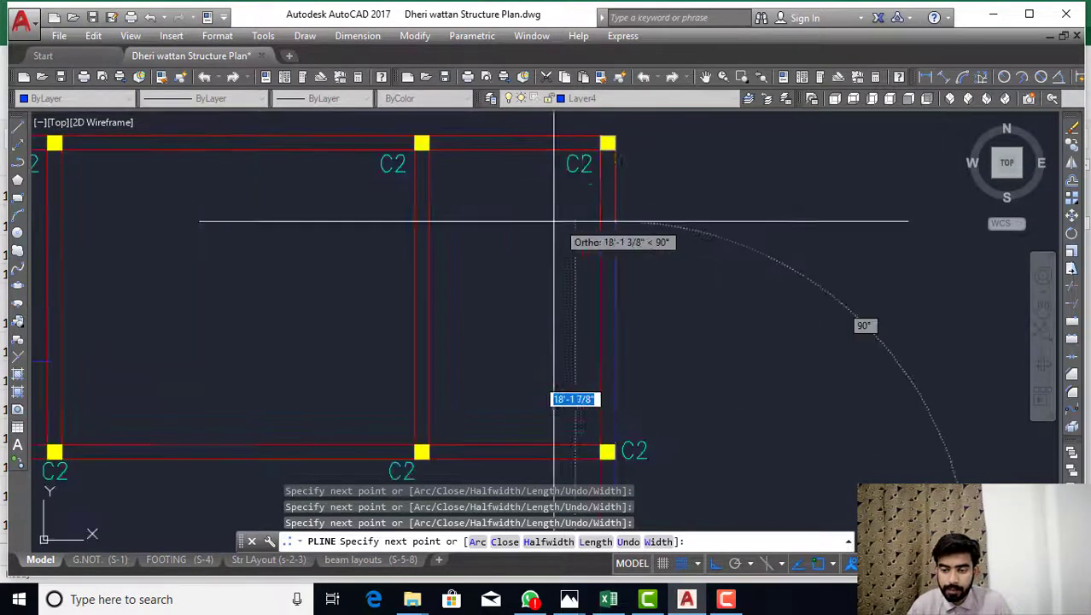
pyautogui.scroll(4, 610, 145)
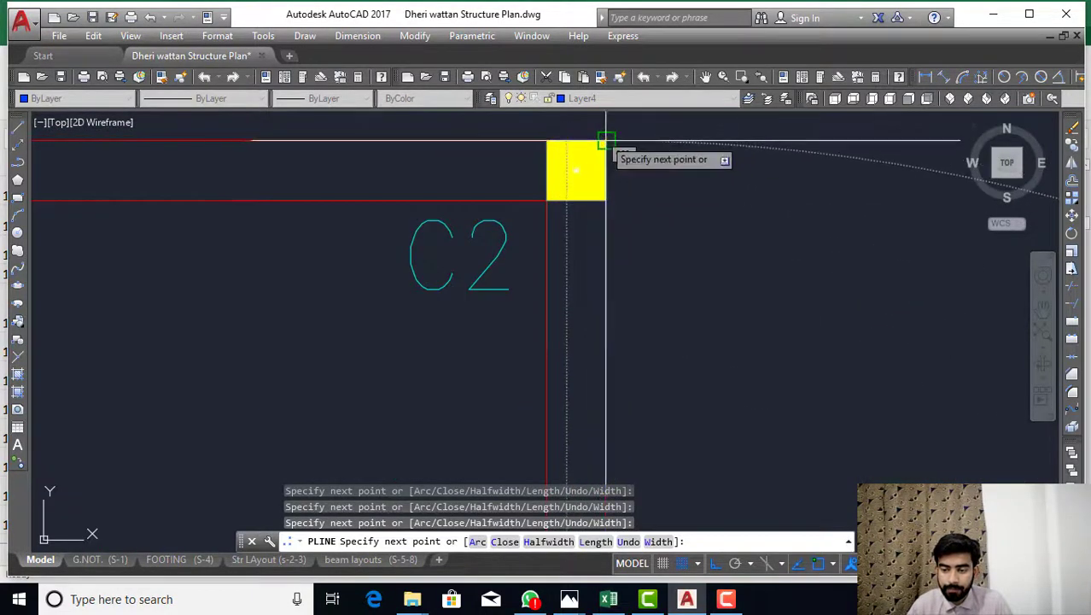
pyautogui.scroll(-4, 722, 254)
pyautogui.scroll(-3, 722, 255)
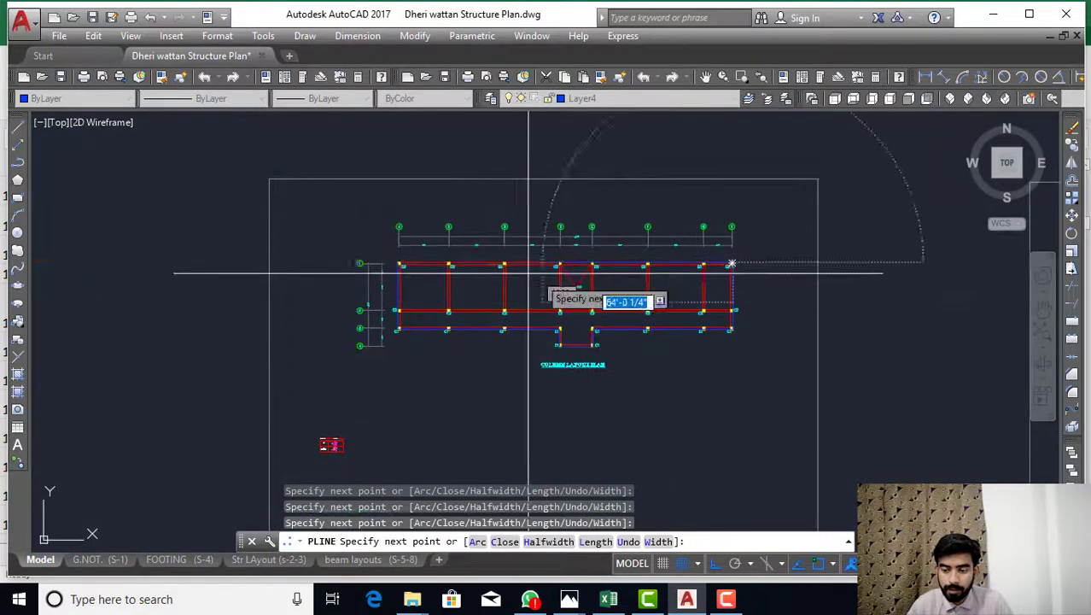
pyautogui.scroll(2, 487, 280)
pyautogui.scroll(2, 267, 238)
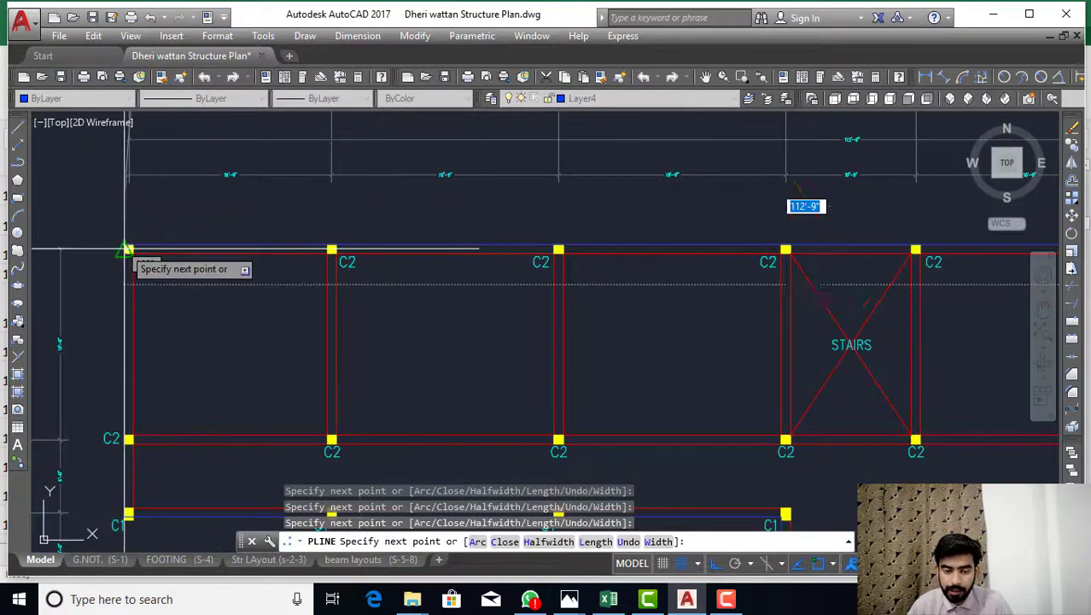
pyautogui.scroll(5, 127, 249)
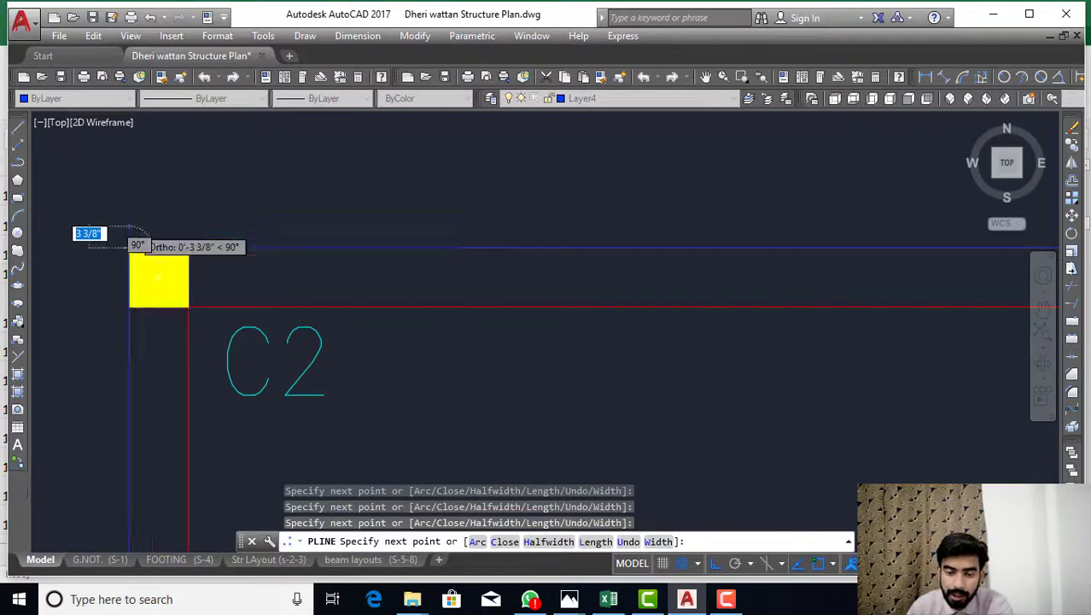
pyautogui.scroll(-4, 132, 246)
pyautogui.press('Escape')
pyautogui.press('Escape')
pyautogui.scroll(-3, 256, 213)
# Move the traced slab outline clear of the column plan with the M command
pyautogui.scroll(-2, 373, 261)
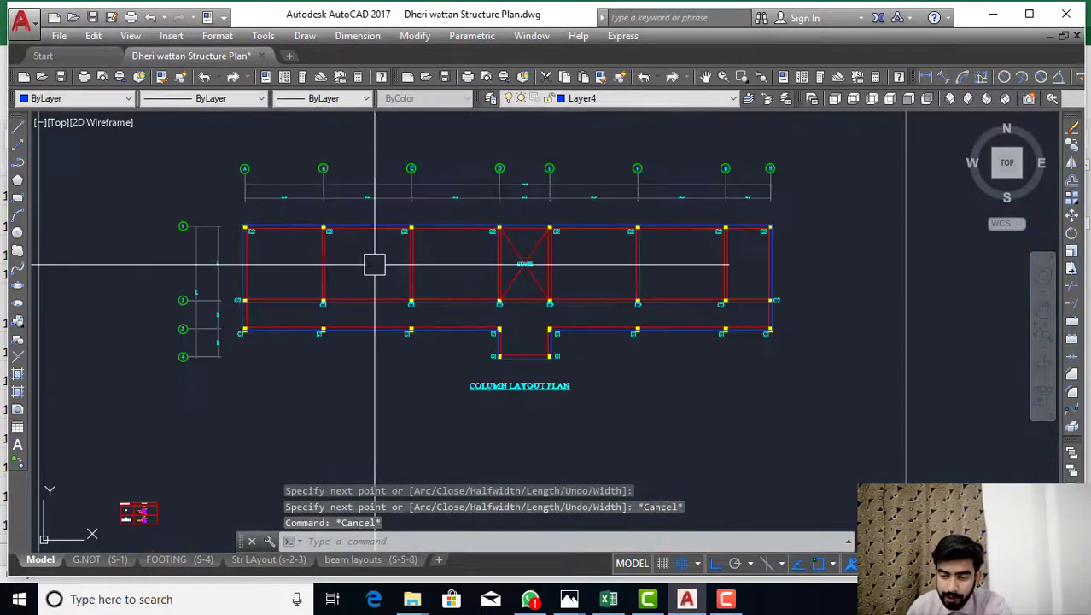
pyautogui.scroll(3, 519, 246)
pyautogui.scroll(2, 478, 158)
pyautogui.scroll(-4, 478, 158)
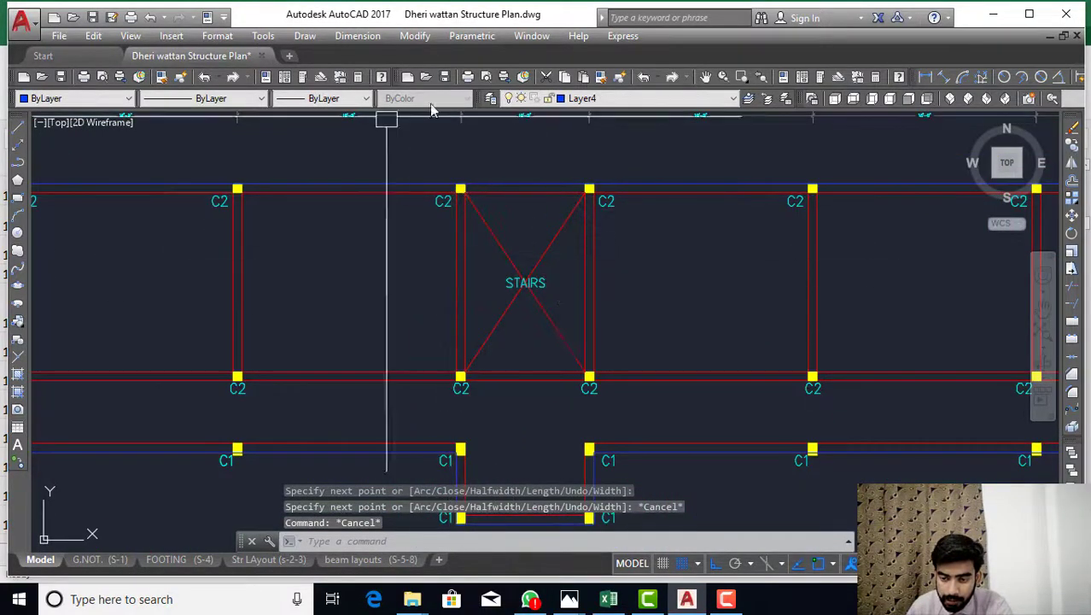
pyautogui.press('Escape')
pyautogui.press('Escape')
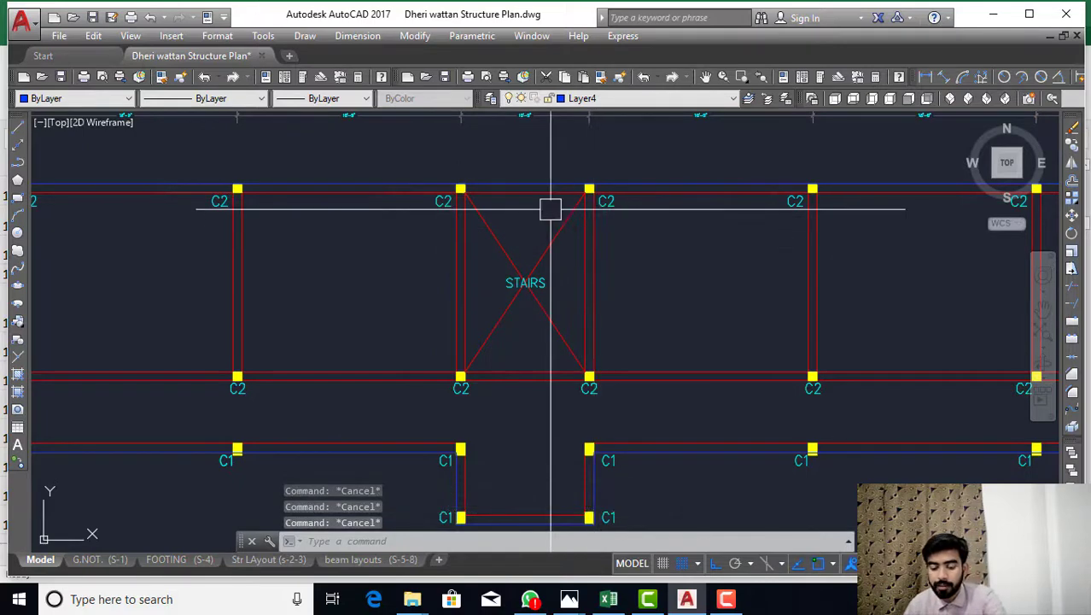
pyautogui.write('m')
pyautogui.press('Return')
pyautogui.scroll(2, 561, 173)
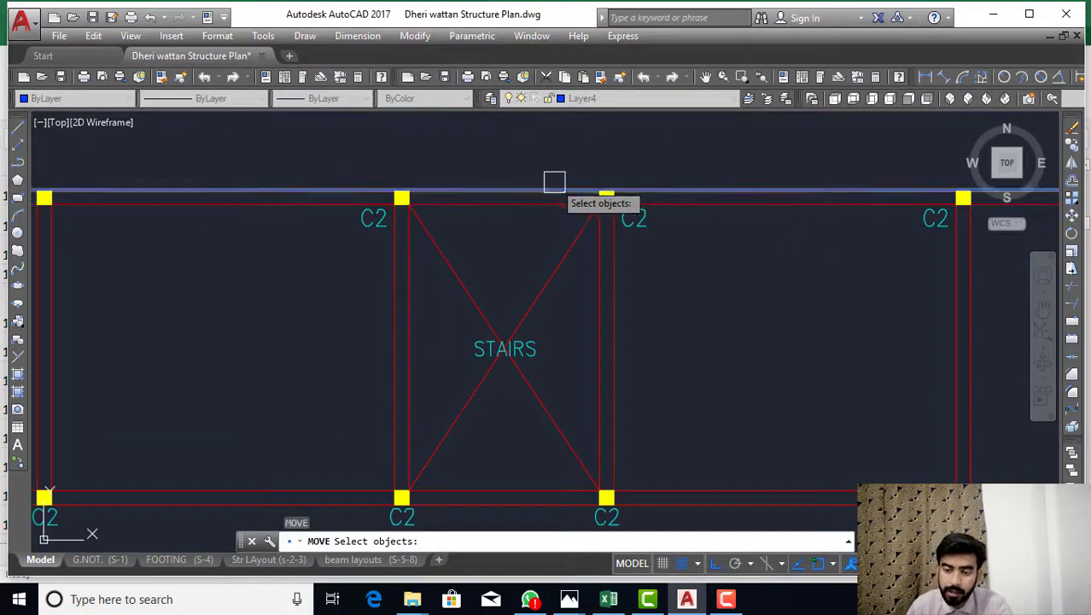
pyautogui.click(554, 182)
pyautogui.press('Return')
pyautogui.click(547, 171)
pyautogui.scroll(-6, 547, 183)
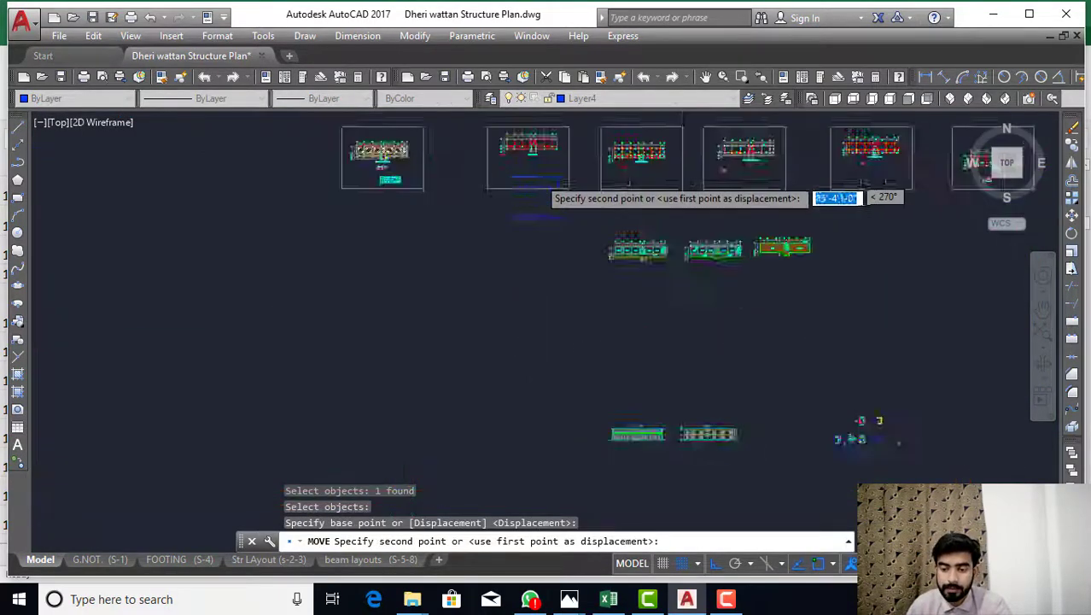
pyautogui.scroll(3, 551, 213)
pyautogui.click(532, 293)
pyautogui.scroll(5, 551, 297)
pyautogui.press('Escape')
pyautogui.press('Escape')
pyautogui.press('Escape')
# List the outline's properties to read its 2606.221 sq ft area, then switch back to Excel
pyautogui.scroll(2, 560, 375)
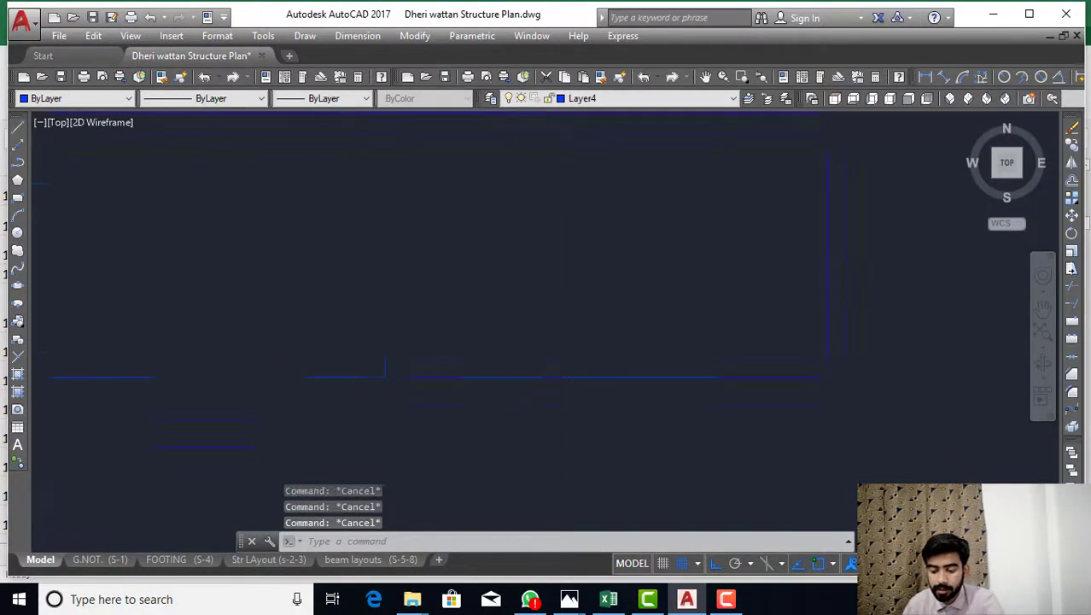
pyautogui.write('l')
pyautogui.write('st')
pyautogui.press('Return')
pyautogui.click(660, 195)
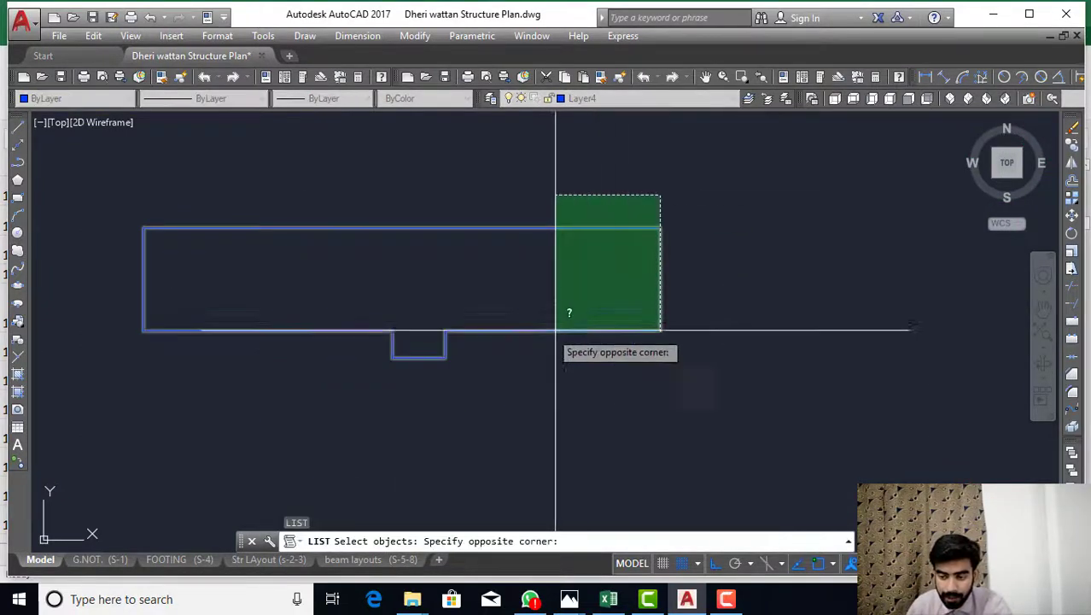
pyautogui.click(555, 329)
pyautogui.press('Return')
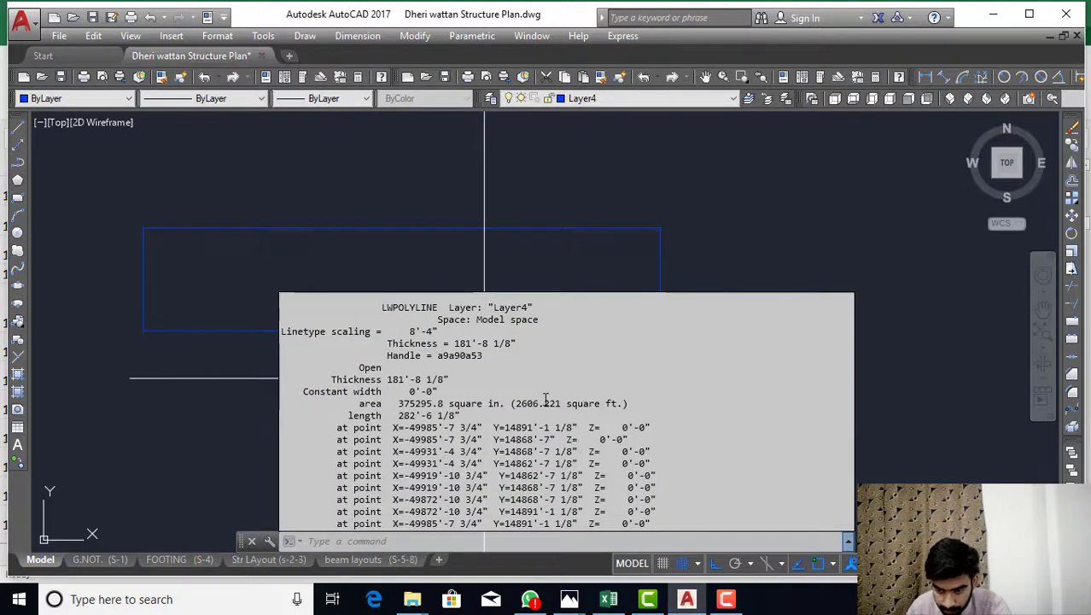
pyautogui.click(611, 599)
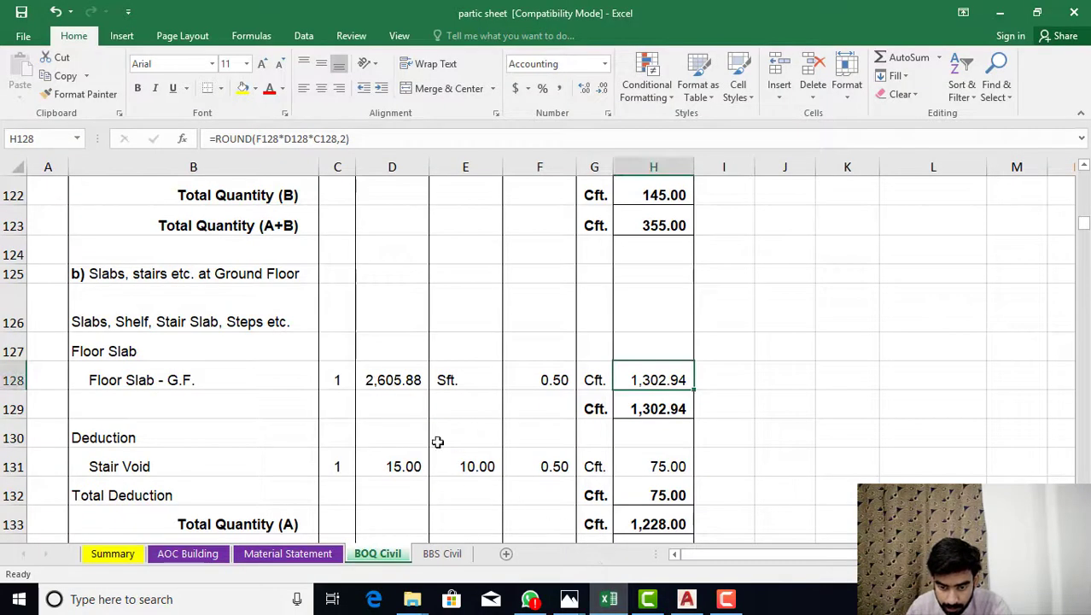
# Review D128 area, F128 thickness and H128 formula =ROUND(F128*D128*C128,2), then select the Stair Void row
pyautogui.click(383, 386)
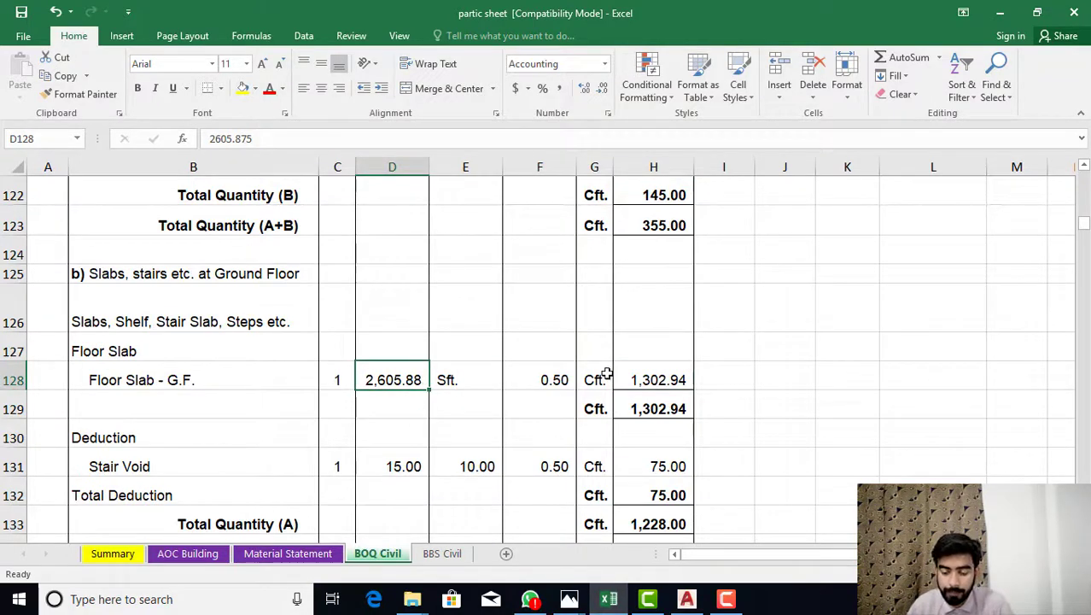
pyautogui.click(544, 380)
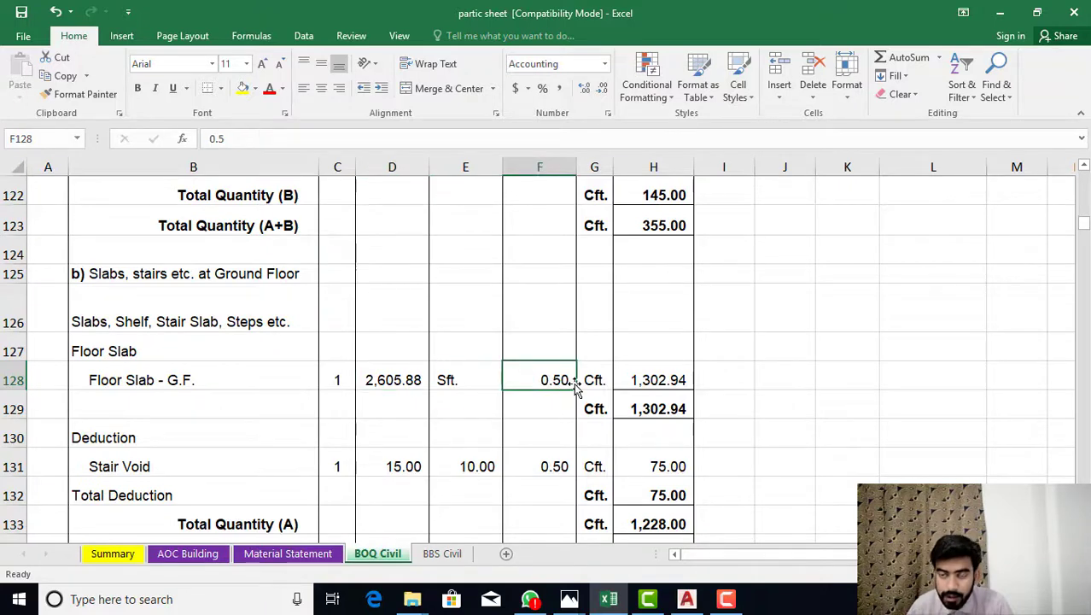
pyautogui.doubleClick(654, 378)
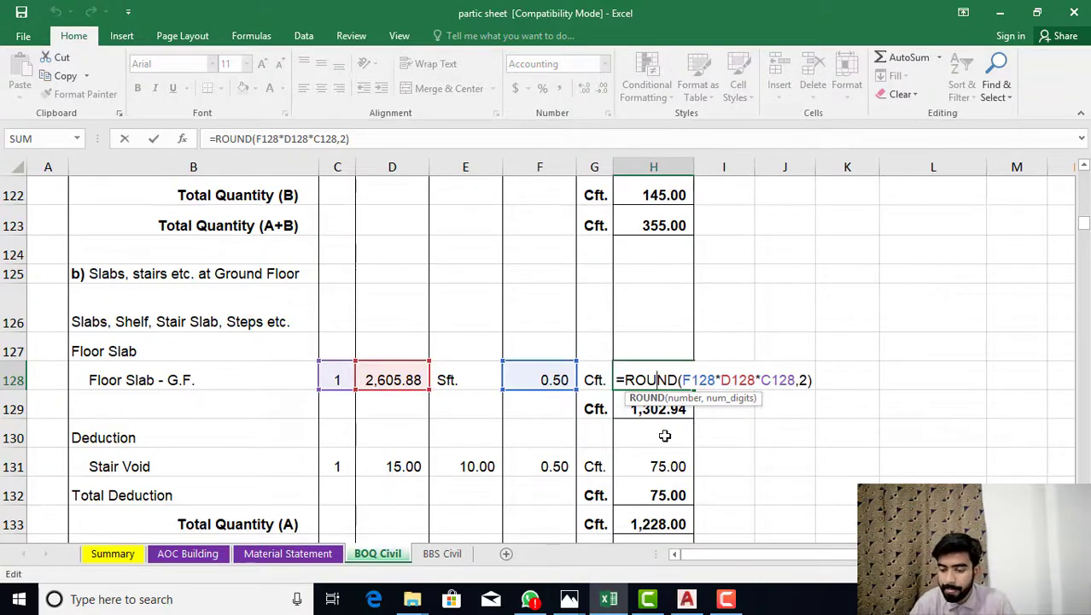
pyautogui.press('Return')
pyautogui.click(669, 376)
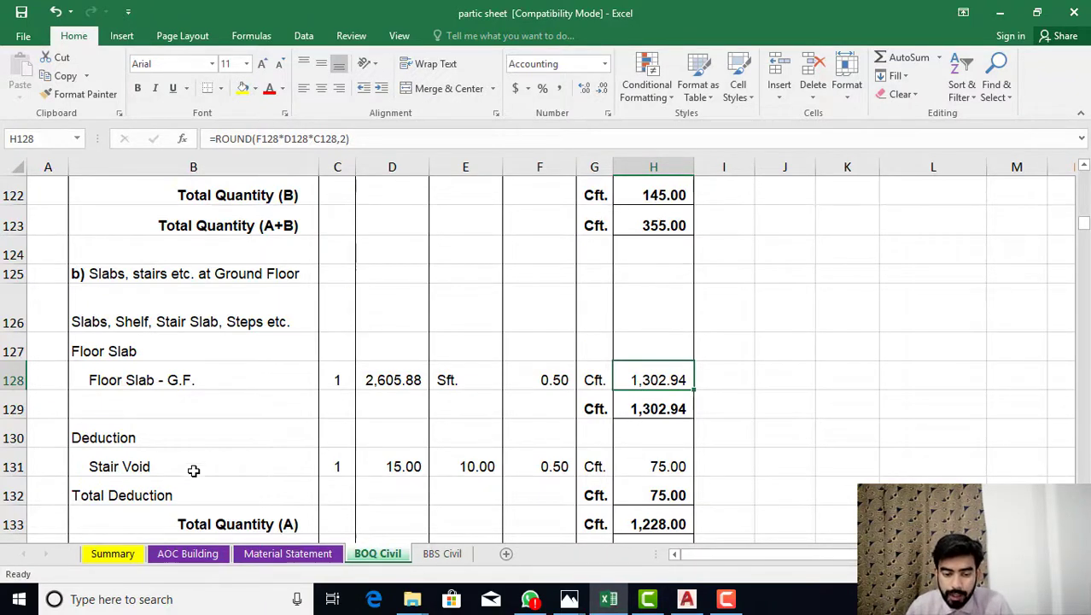
pyautogui.click(137, 457)
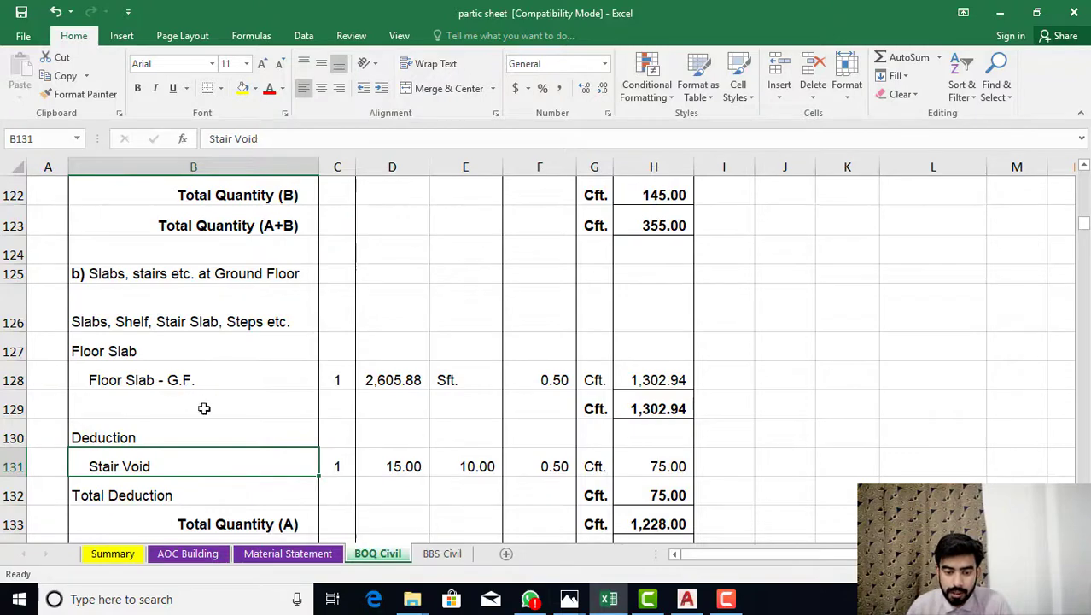
# Zoom to the STAIRS bay in AutoCAD and compare it with Excel's stair void length and 10.00 width
pyautogui.click(688, 600)
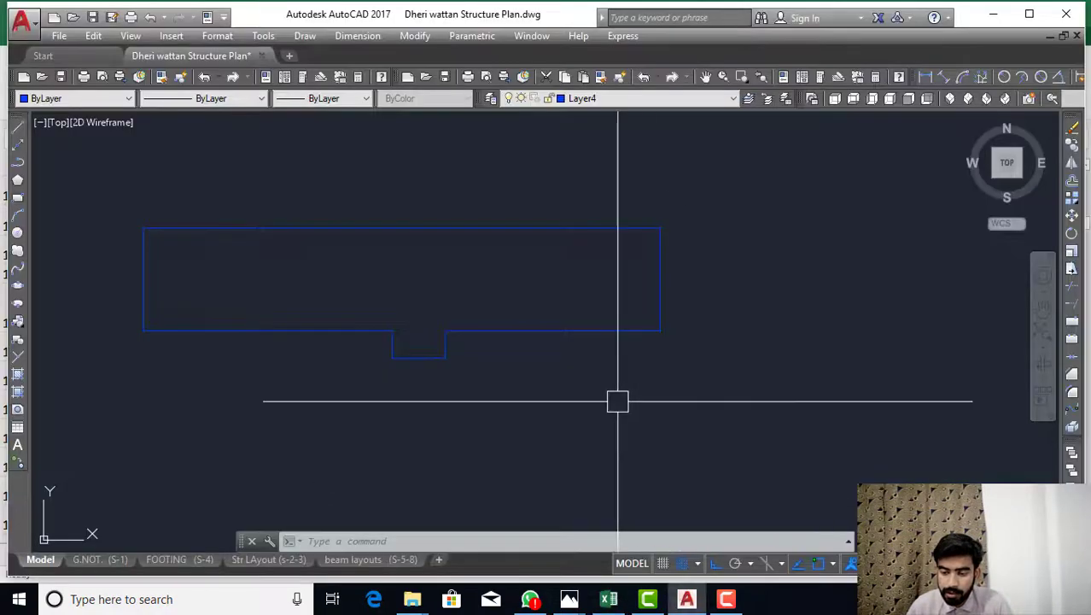
pyautogui.scroll(-2, 606, 399)
pyautogui.scroll(-2, 536, 385)
pyautogui.scroll(3, 572, 311)
pyautogui.scroll(2, 560, 317)
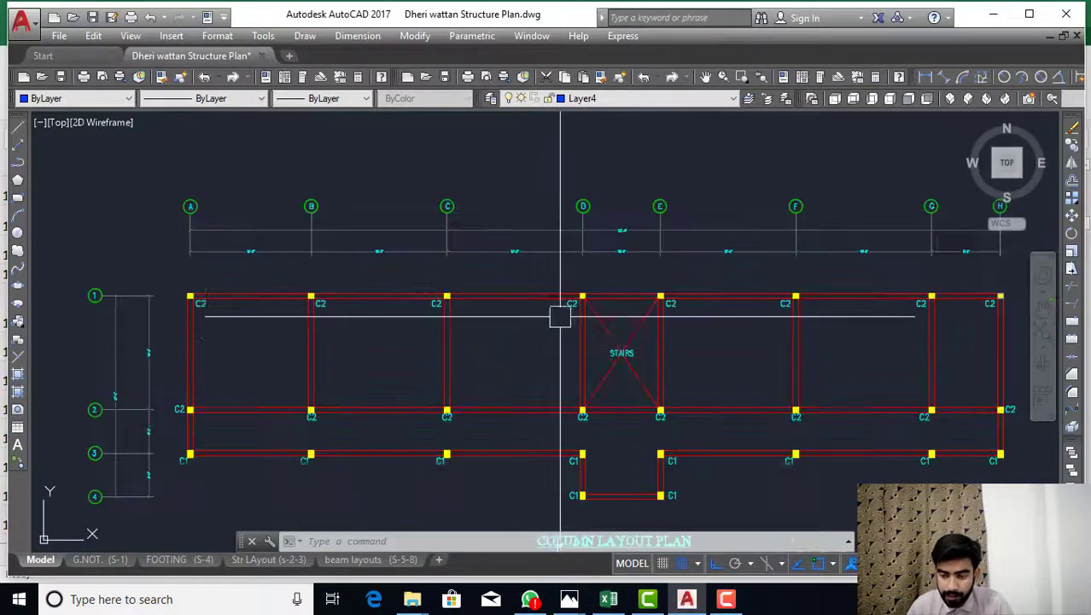
pyautogui.scroll(4, 560, 316)
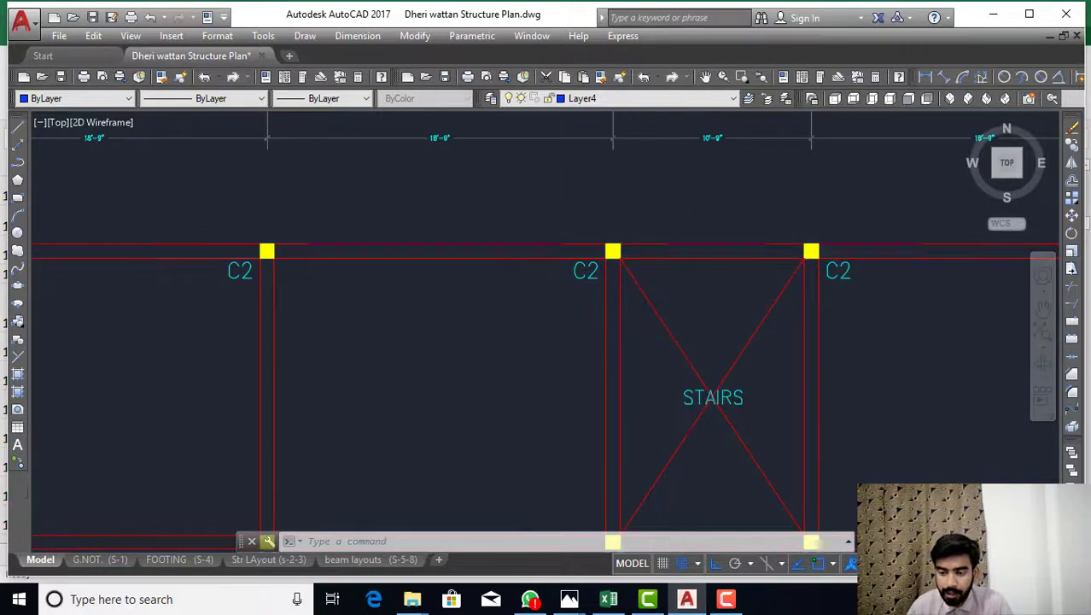
pyautogui.scroll(-4, 612, 139)
pyautogui.scroll(4, 500, 188)
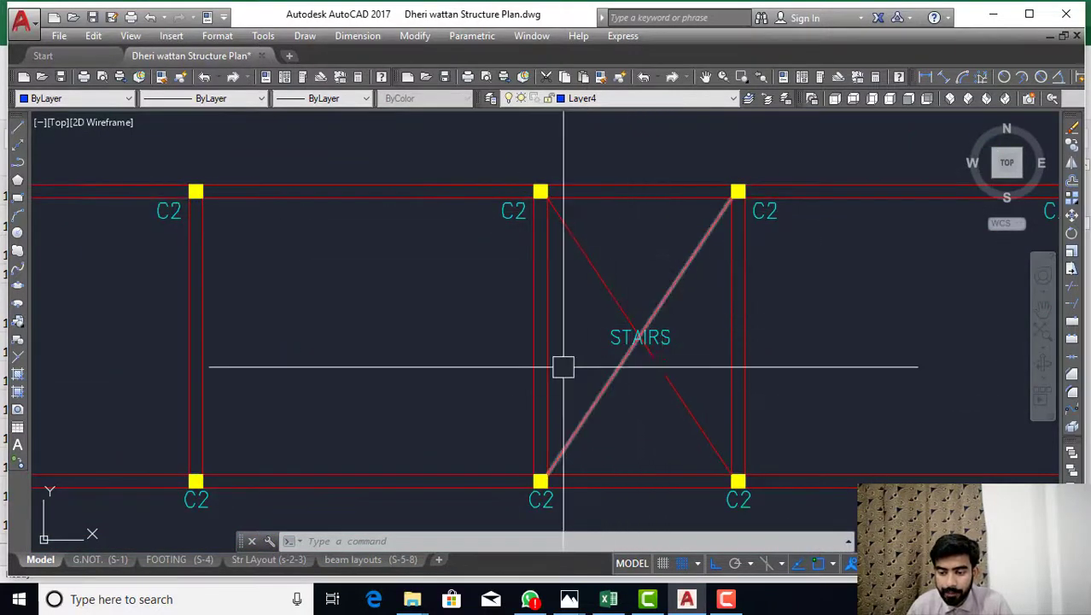
pyautogui.click(609, 600)
pyautogui.click(398, 463)
pyautogui.click(449, 466)
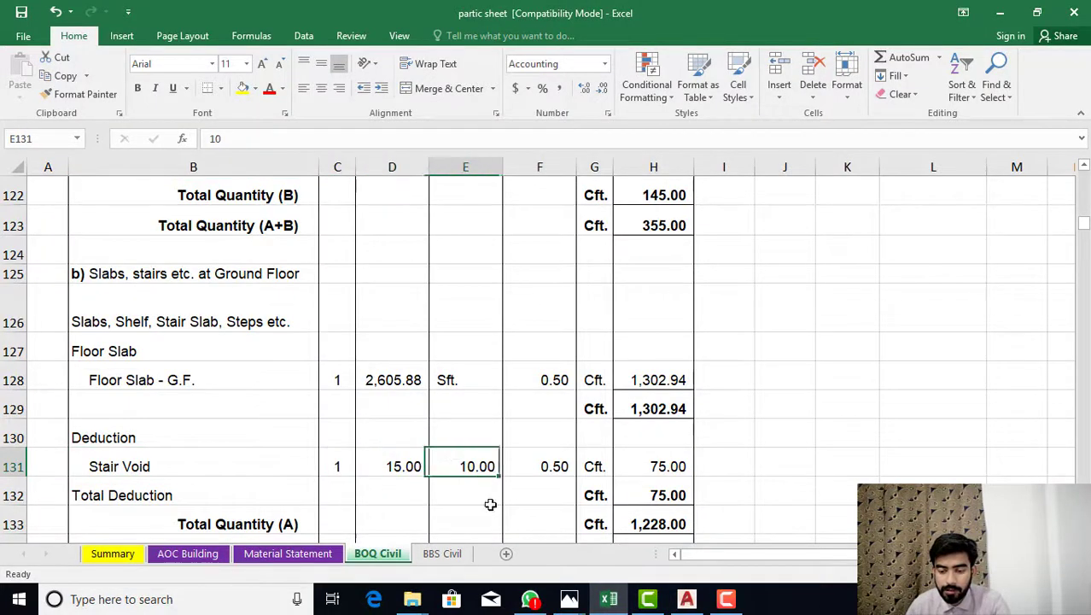
pyautogui.click(686, 600)
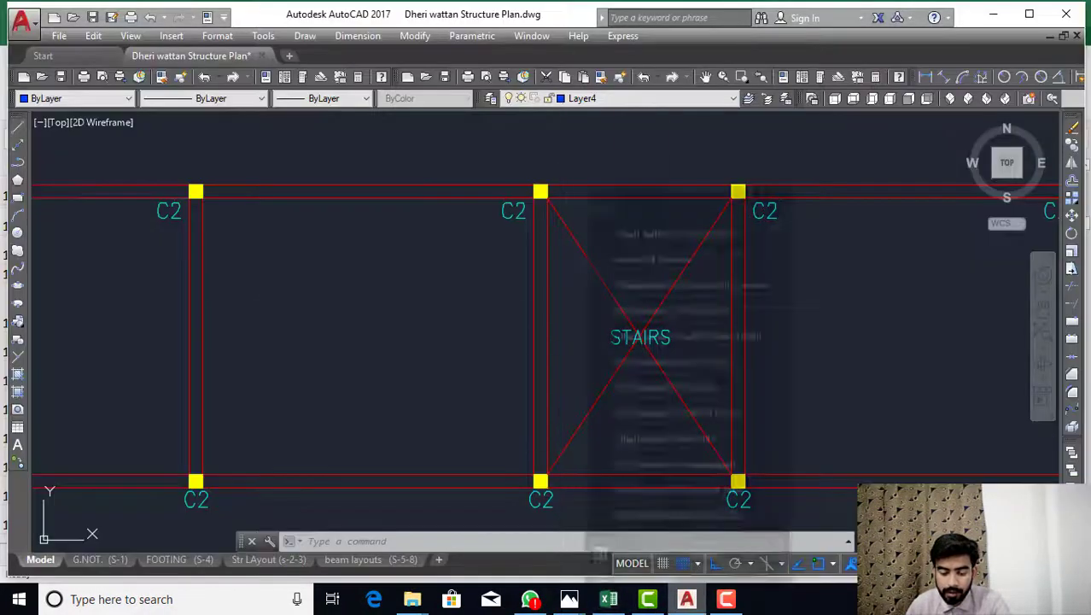
# Add aligned dimensions of 10'-0" across and 15'-0" along the STAIRS bay with DIMALIGNED
pyautogui.click(562, 306)
pyautogui.press('Escape')
pyautogui.press('Escape')
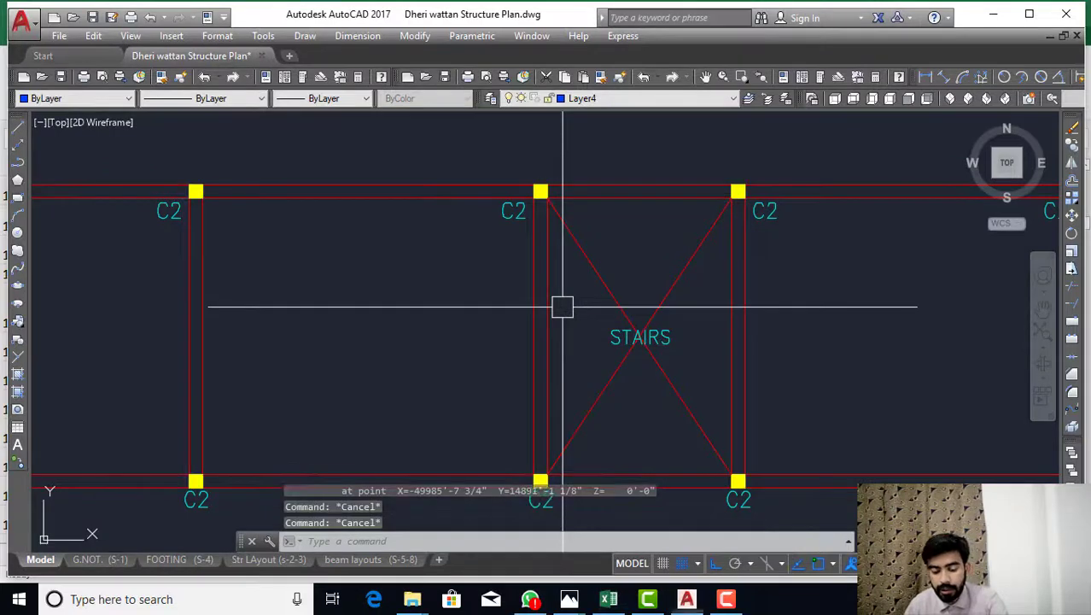
pyautogui.write('DAI')
pyautogui.press('Return')
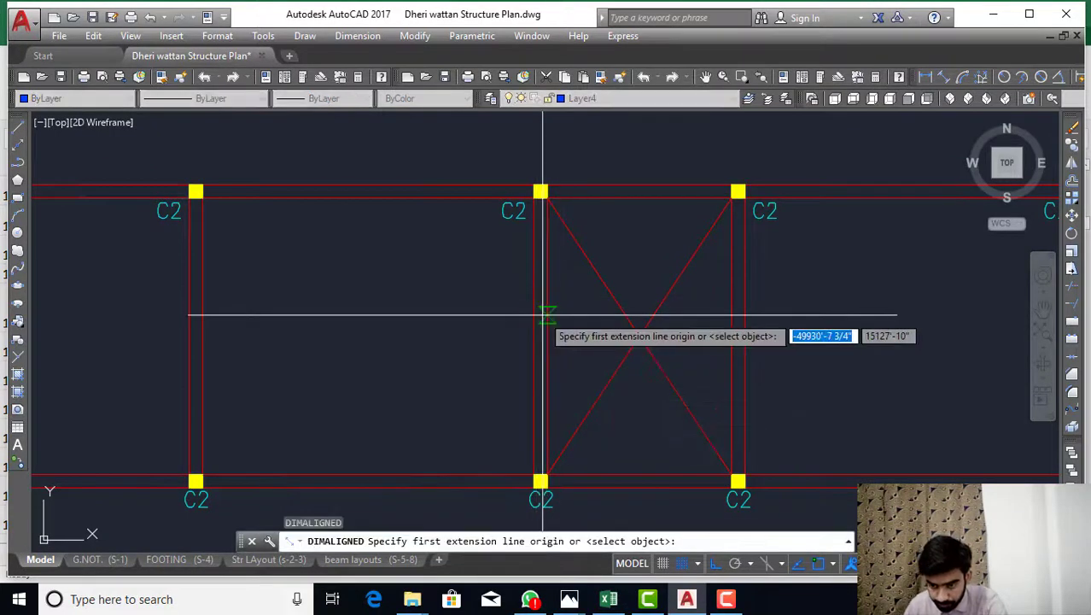
pyautogui.click(548, 315)
pyautogui.click(732, 315)
pyautogui.scroll(2, 731, 300)
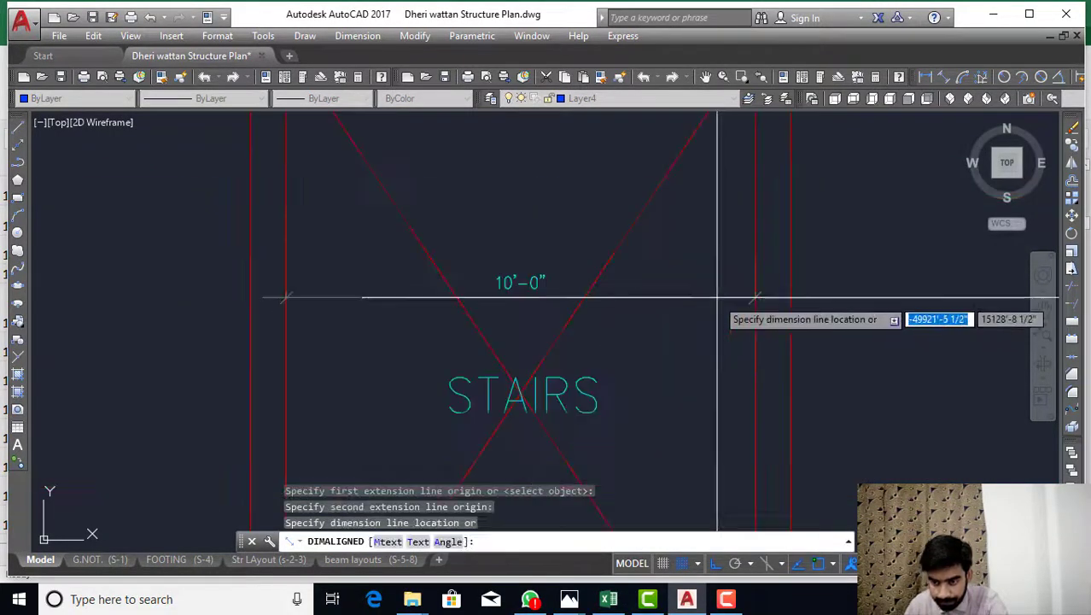
pyautogui.click(653, 288)
pyautogui.scroll(-2, 626, 272)
pyautogui.press('Return')
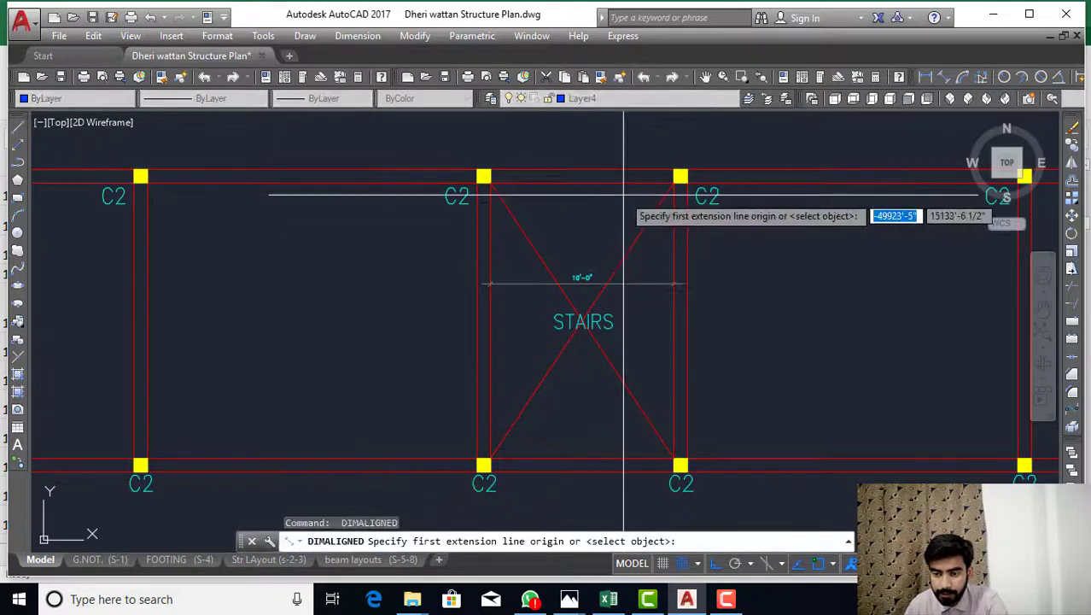
pyautogui.click(629, 177)
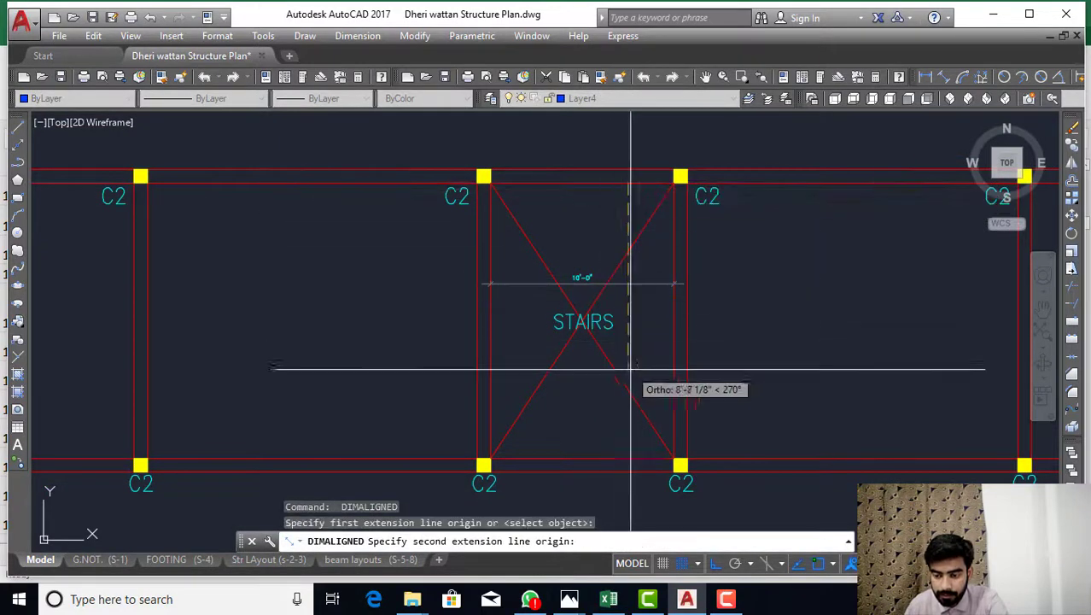
pyautogui.click(626, 459)
pyautogui.click(641, 413)
pyautogui.scroll(2, 642, 410)
pyautogui.scroll(-4, 632, 358)
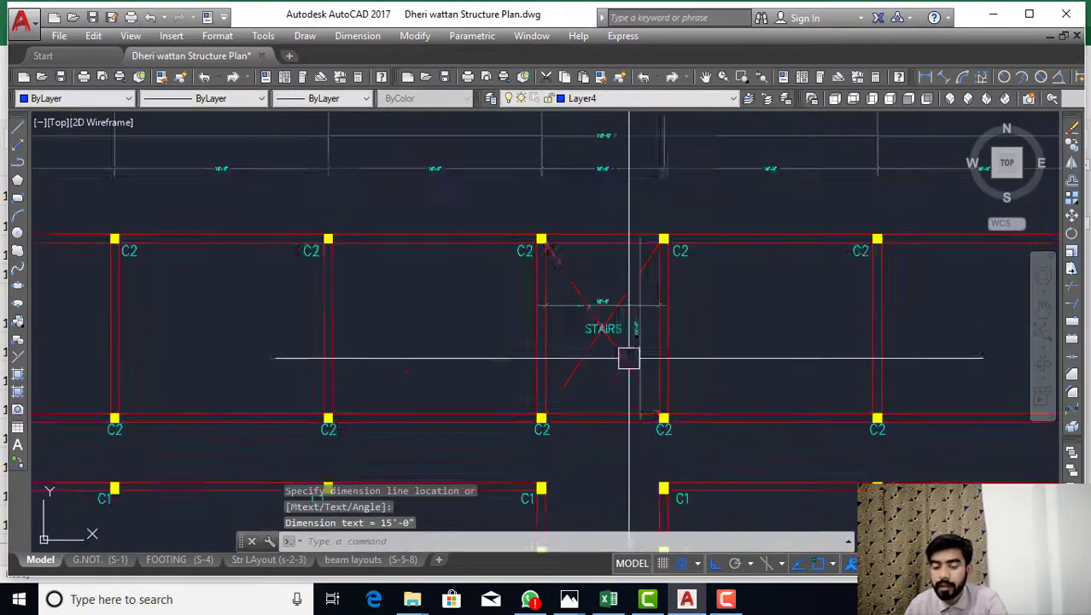
pyautogui.click(608, 598)
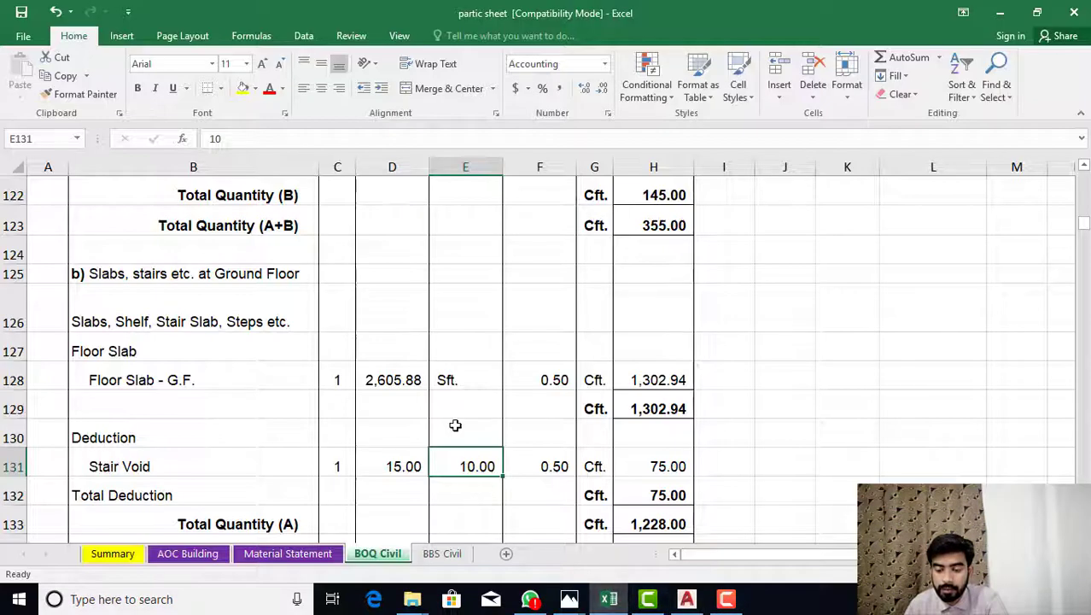
pyautogui.click(560, 466)
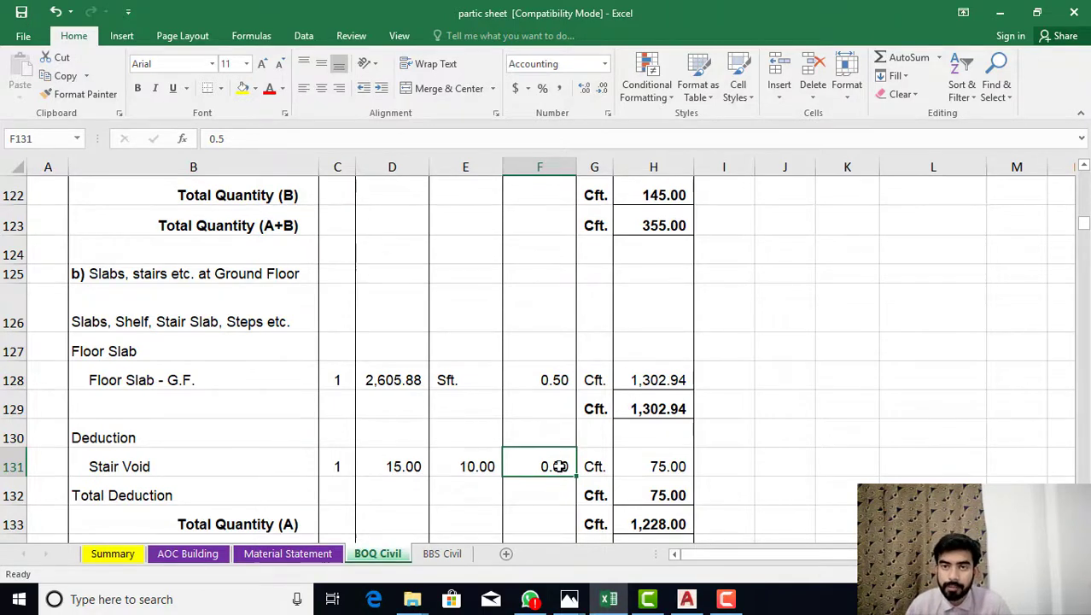
pyautogui.doubleClick(647, 466)
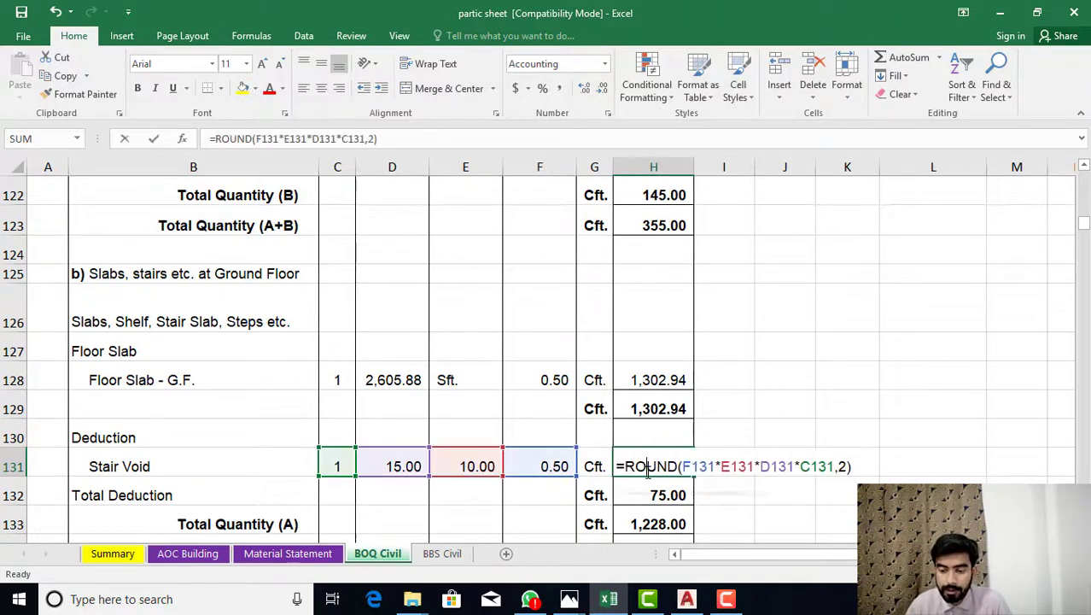
pyautogui.press('Return')
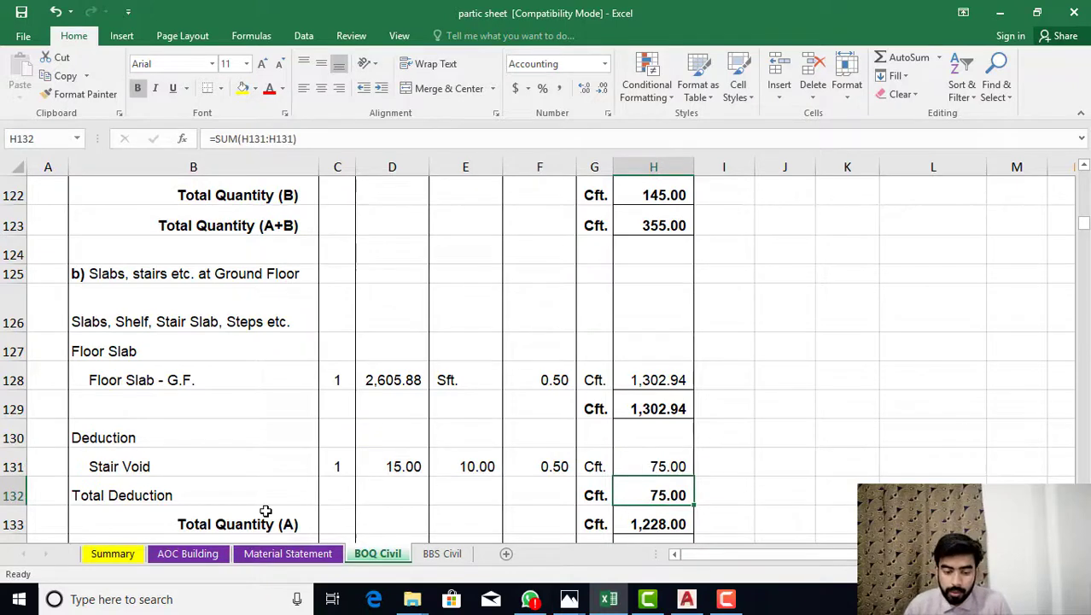
pyautogui.doubleClick(633, 523)
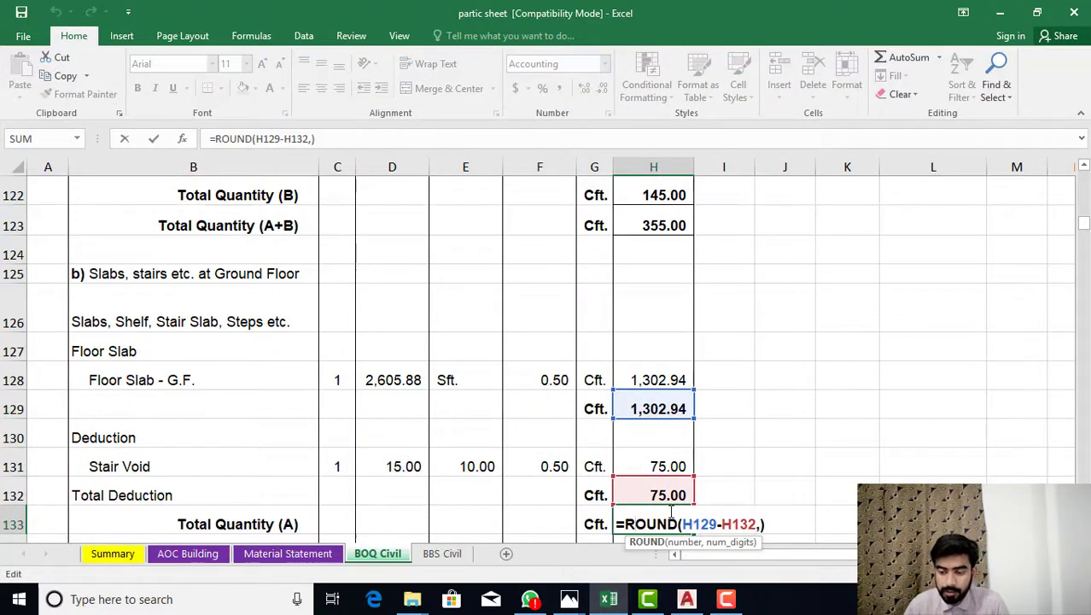
pyautogui.scroll(-1, 678, 469)
pyautogui.press('Return')
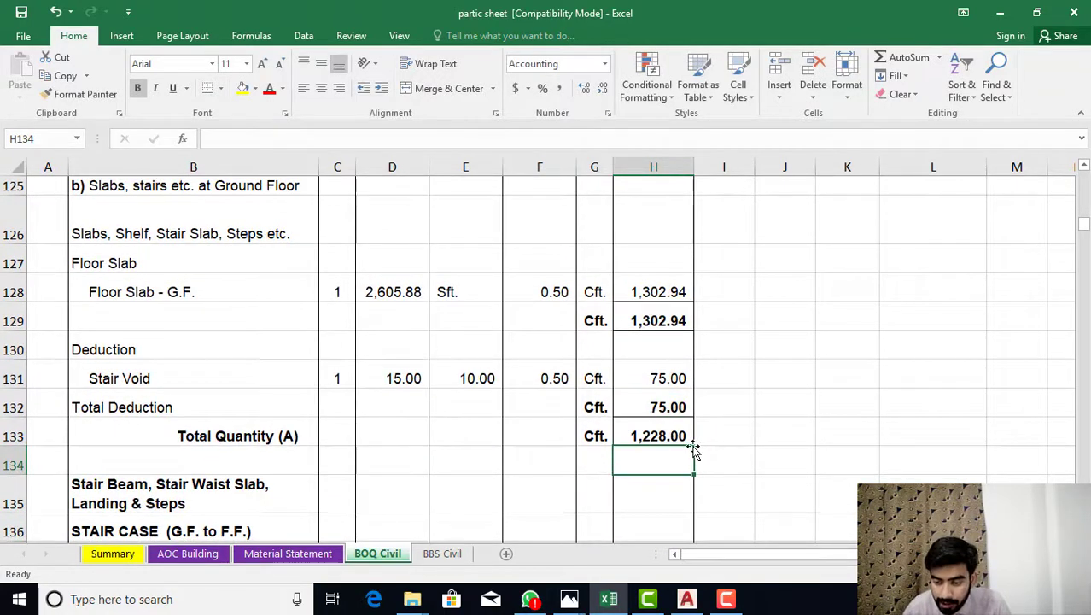
pyautogui.click(642, 432)
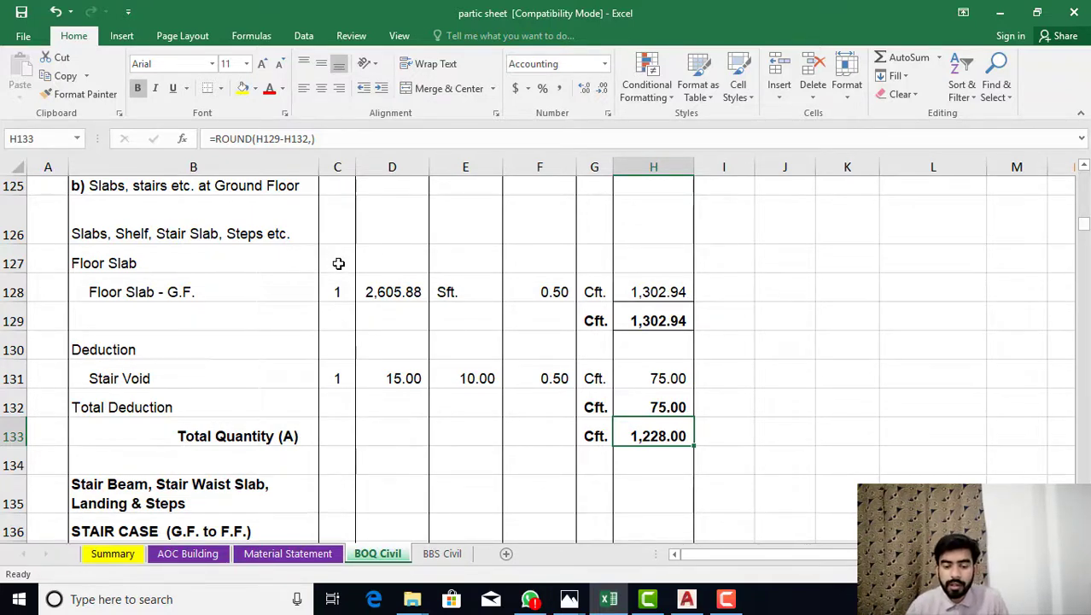
pyautogui.scroll(-1, 256, 386)
pyautogui.scroll(-1, 215, 434)
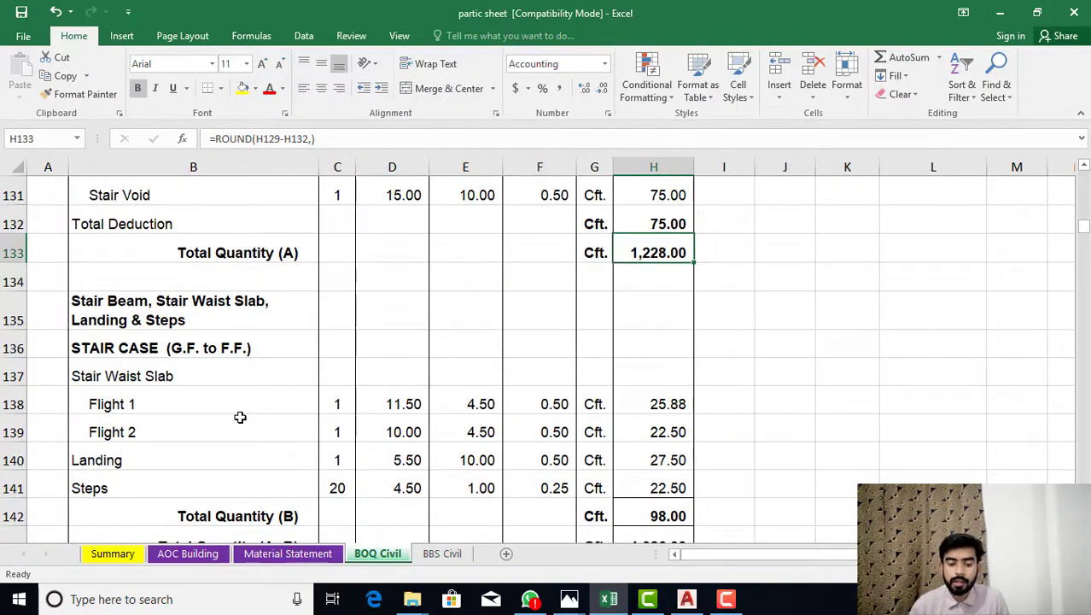
pyautogui.scroll(2, 258, 412)
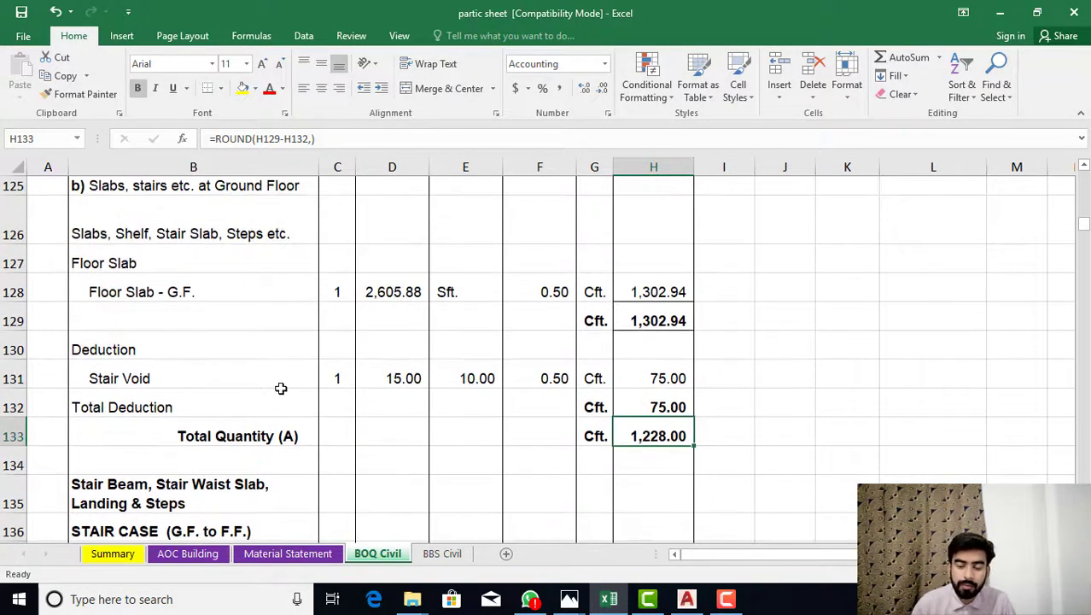